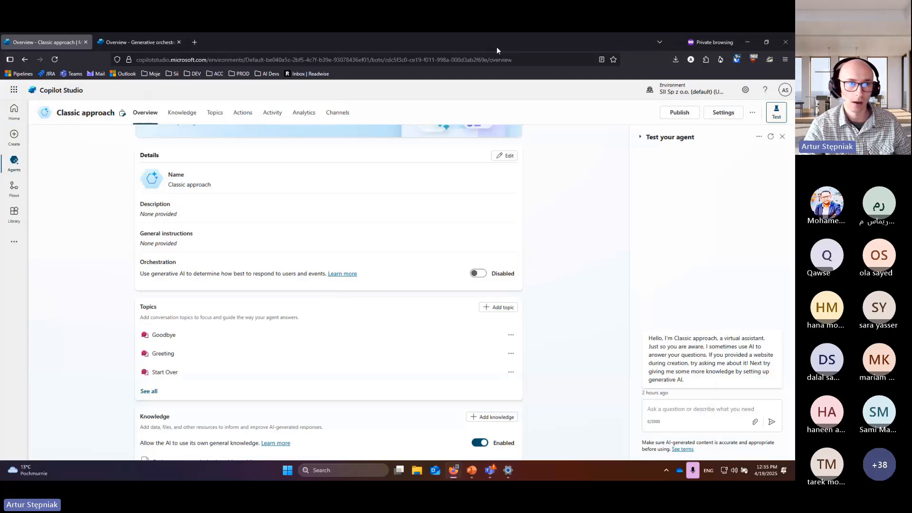
- Review the Classic approach agent's overview, including its details, orchestration setting, topics, knowledge, actions and triggers
scroll(313, 257, "up", 1)
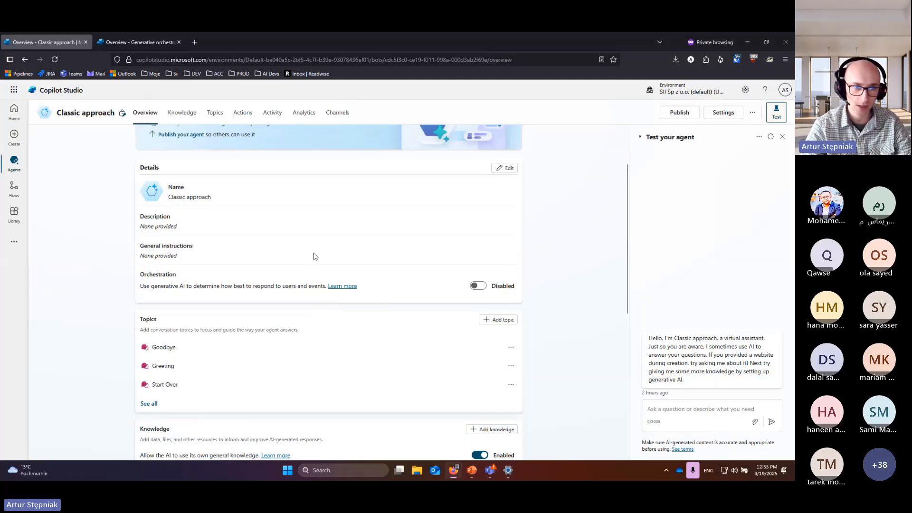
scroll(313, 256, "up", 3)
scroll(316, 256, "down", 1)
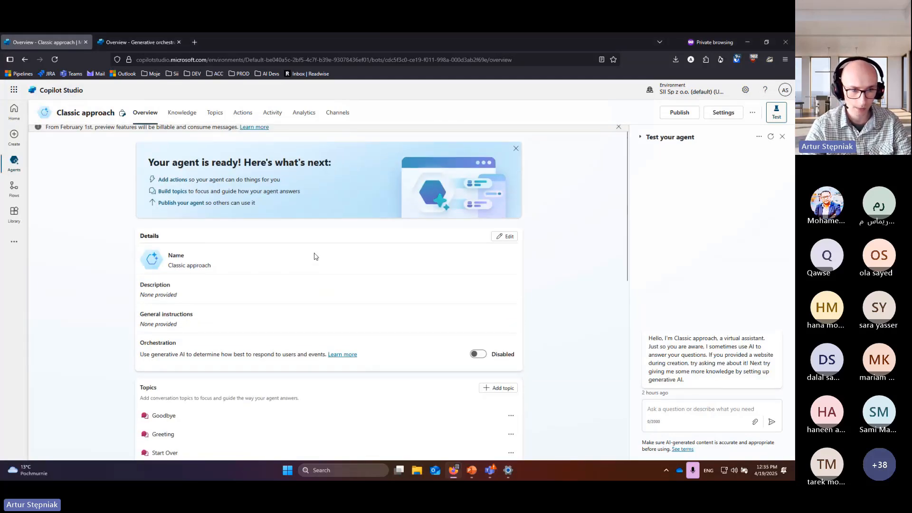
scroll(316, 256, "down", 7)
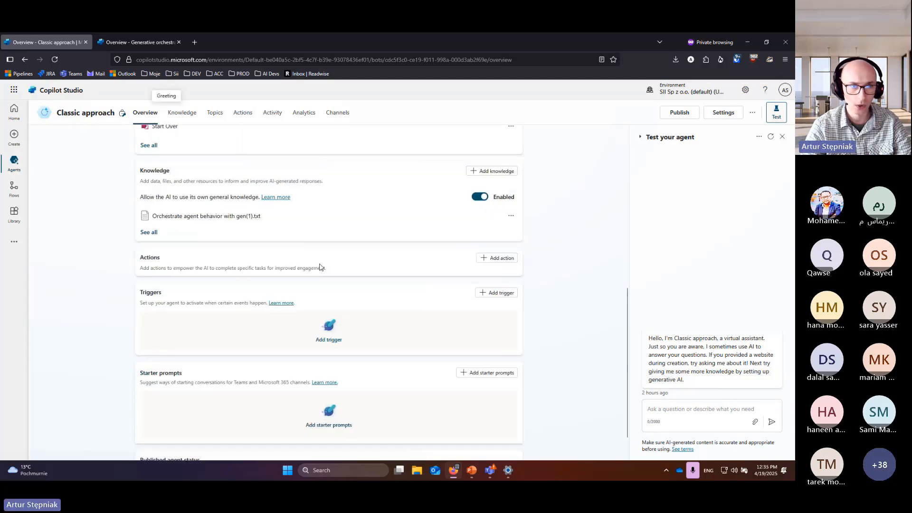
scroll(321, 267, "up", 7)
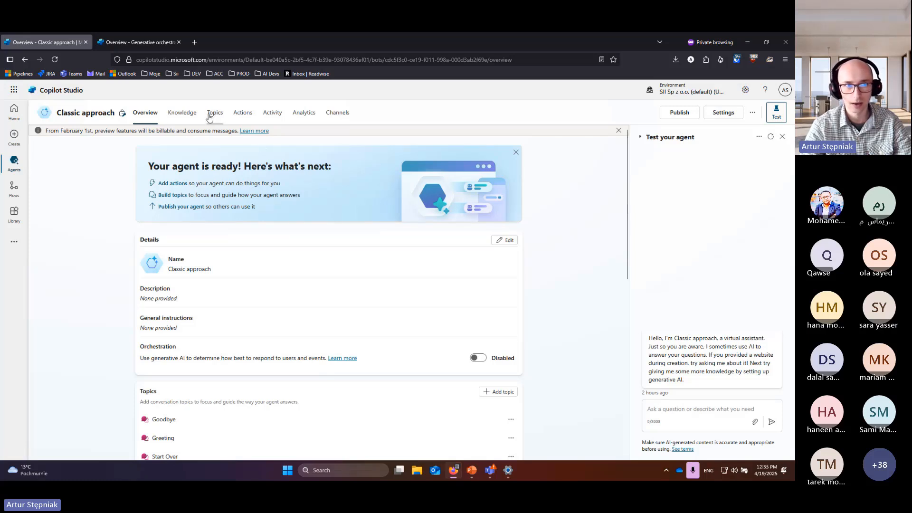
scroll(419, 387, "down", 4)
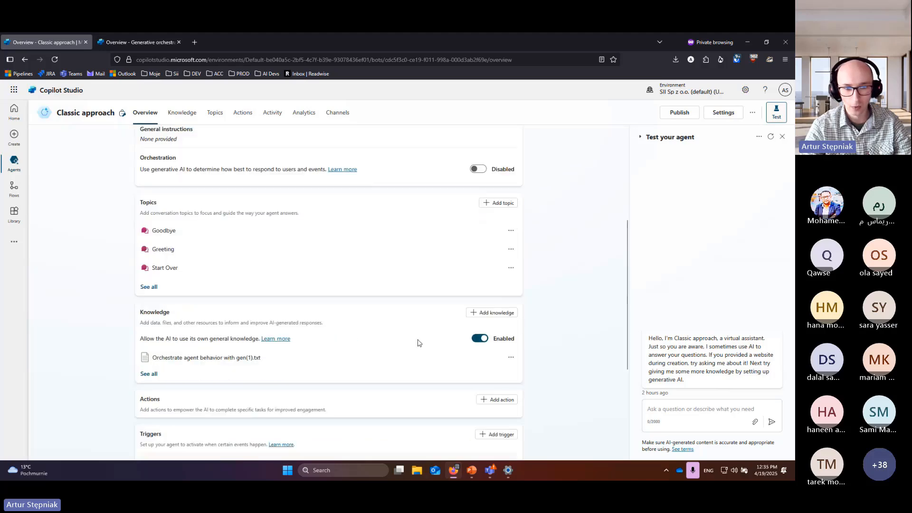
scroll(401, 338, "up", 4)
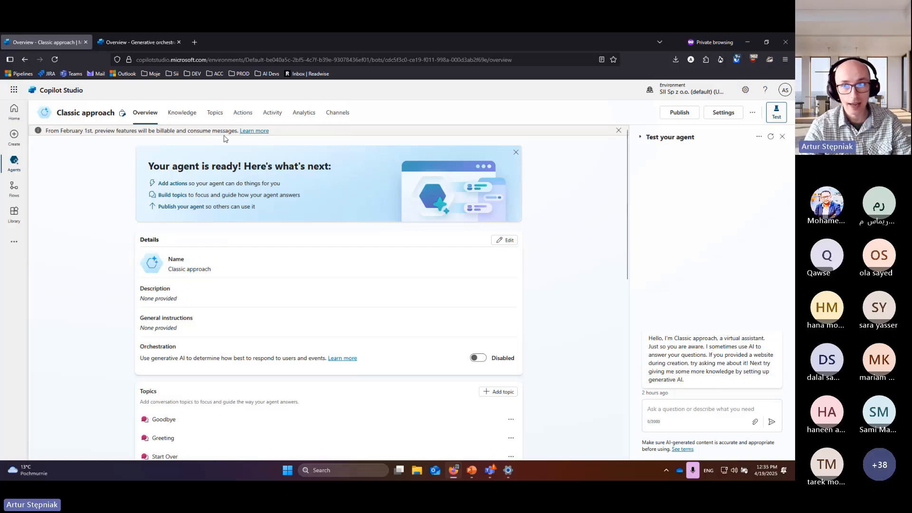
- Check the Generative AI settings of the Classic approach agent and return to its overview
left_click(739, 118)
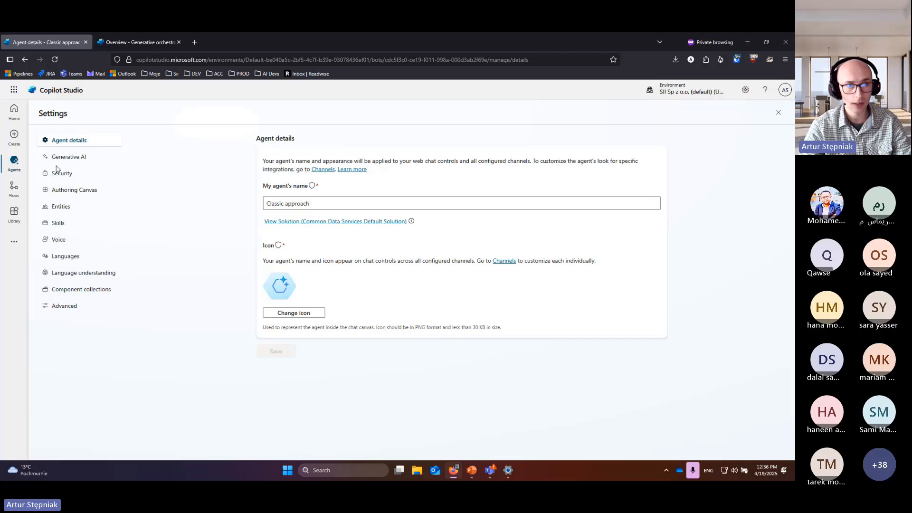
left_click(86, 157)
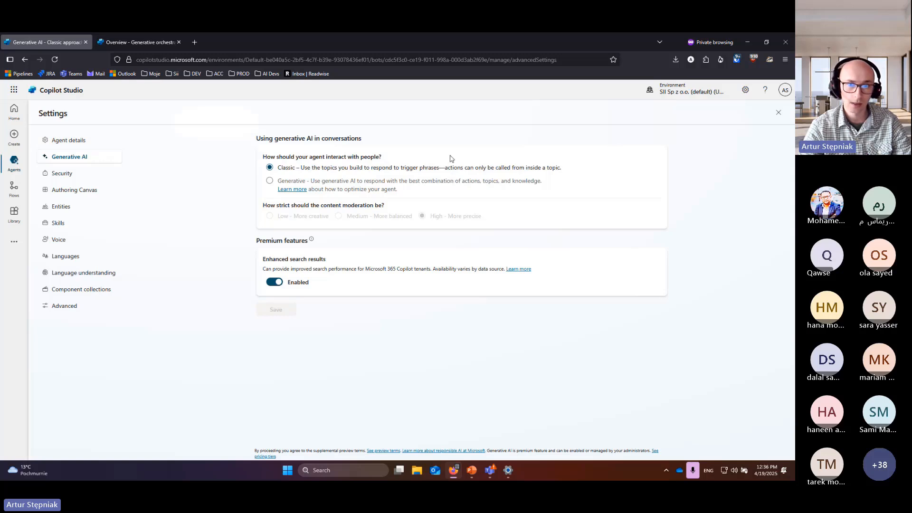
left_click(775, 117)
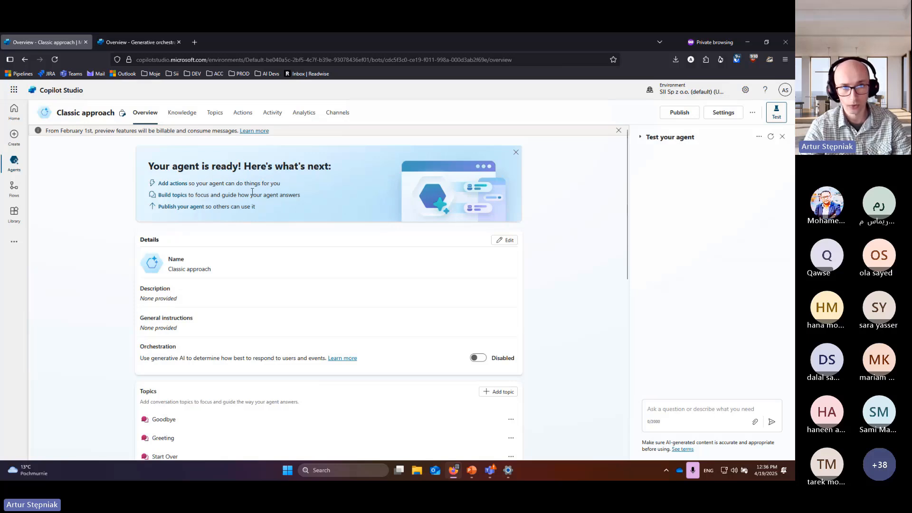
- Look through the agent's custom and system topics, and open the custom topic Untitled on the authoring canvas
left_click(224, 122)
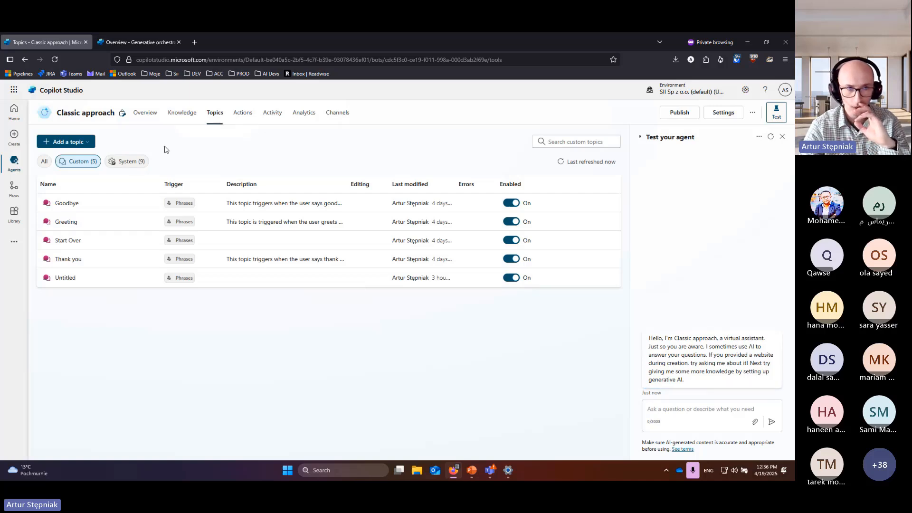
left_click(119, 160)
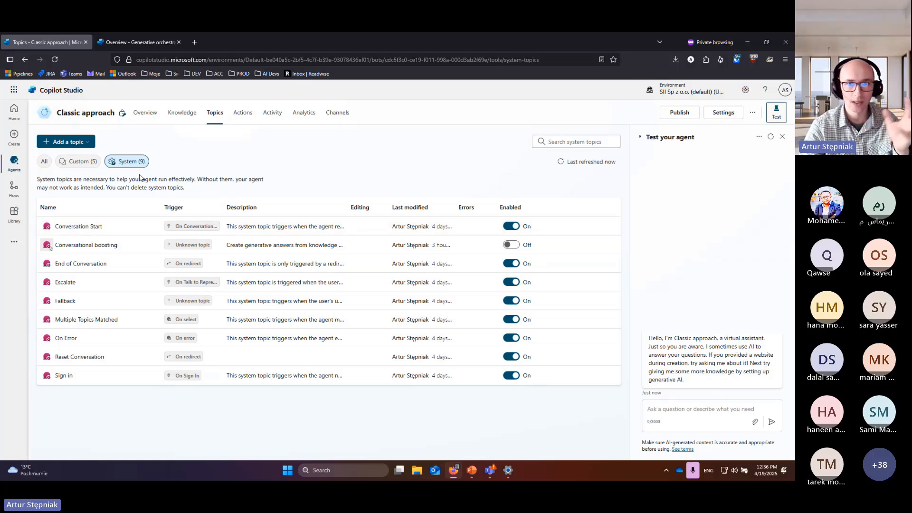
left_click(95, 164)
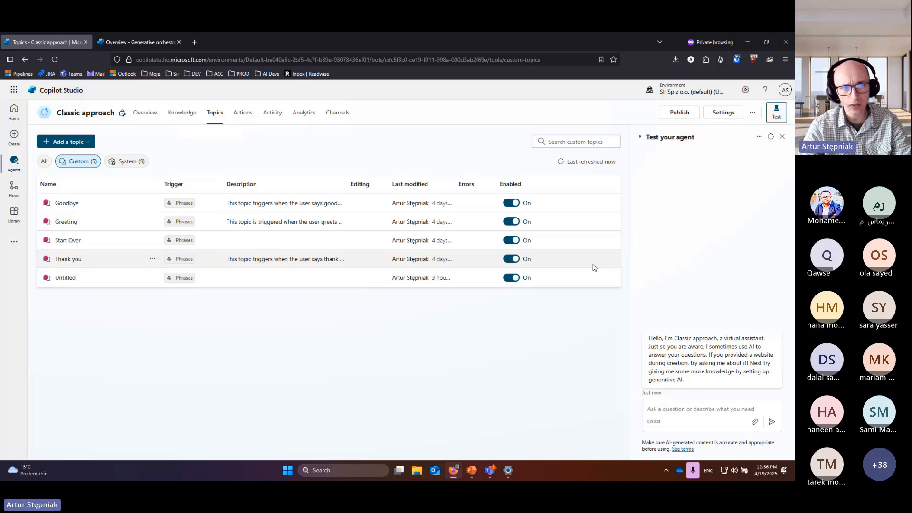
left_click(74, 282)
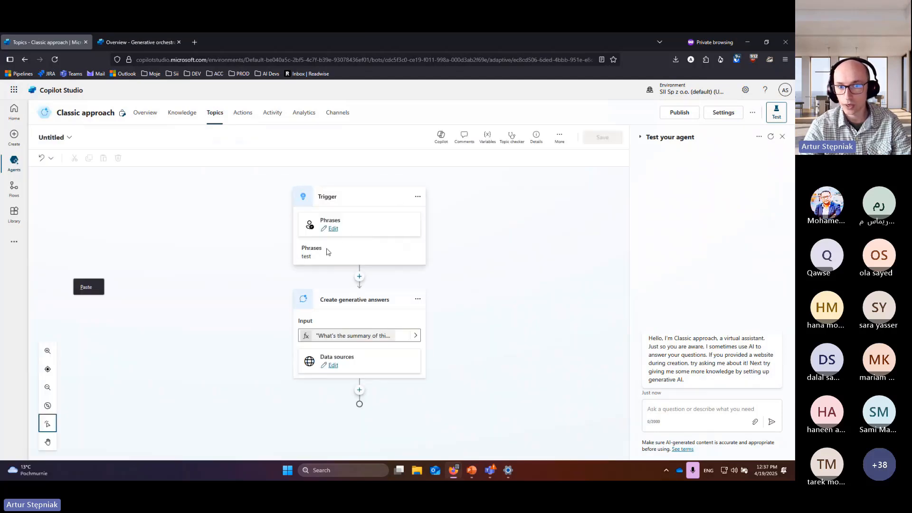
left_click(716, 404)
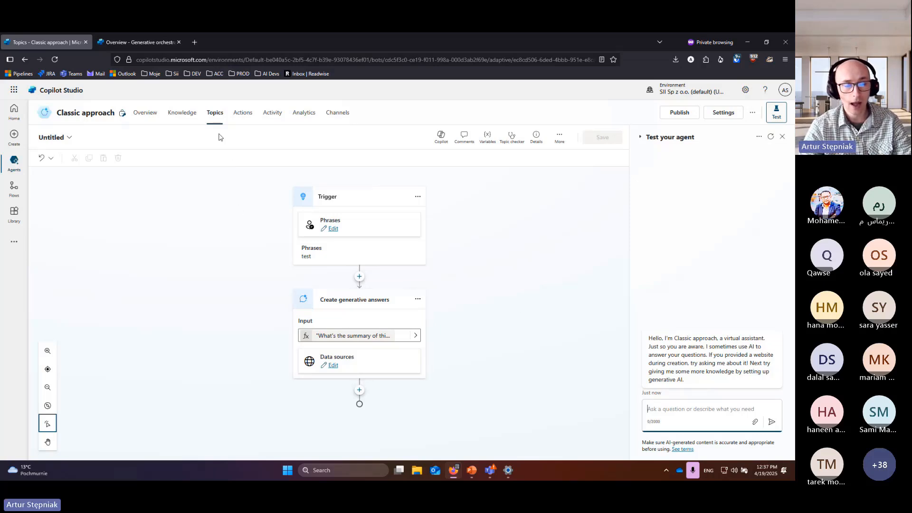
- Check the agent's knowledge files, and inspect the data sources of the Untitled topic's Create generative answers node
left_click(191, 117)
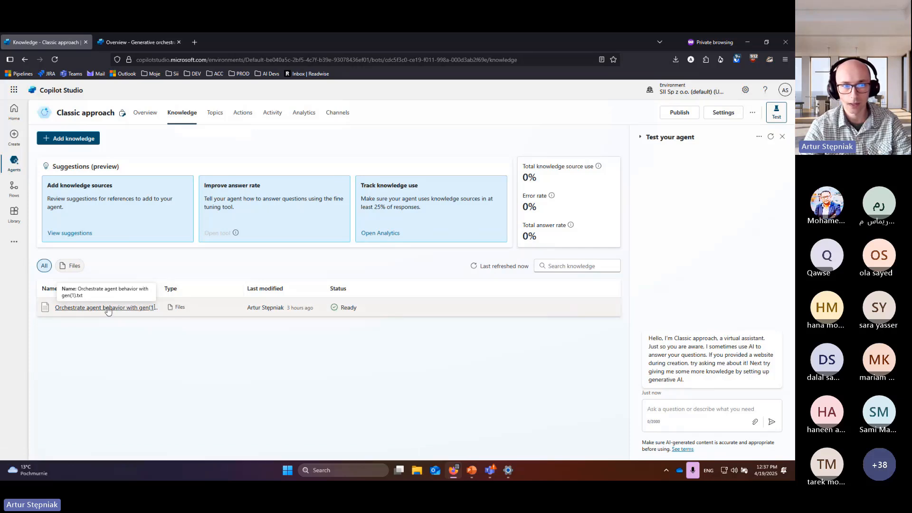
left_click(216, 116)
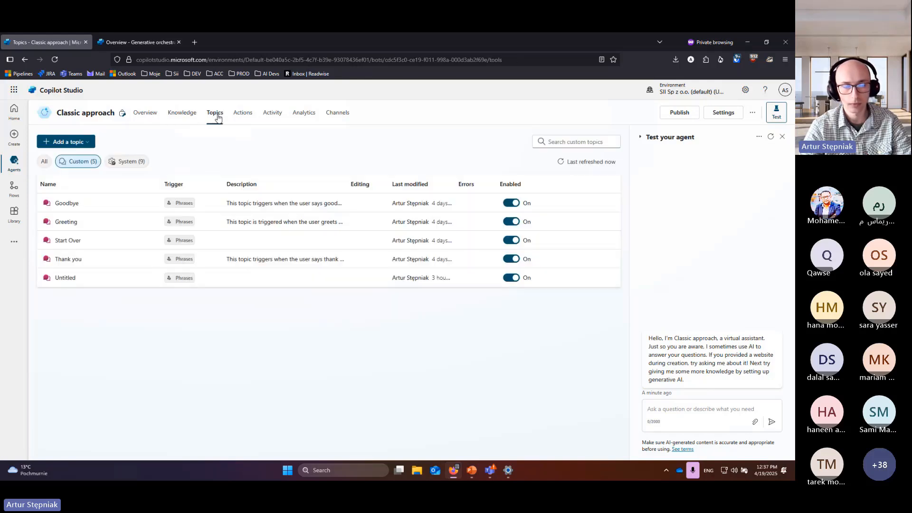
left_click(65, 280)
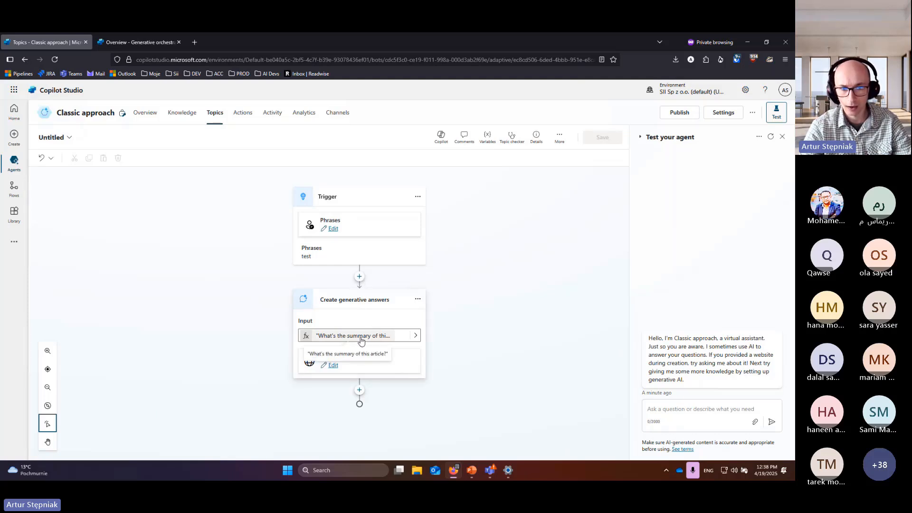
left_click(334, 365)
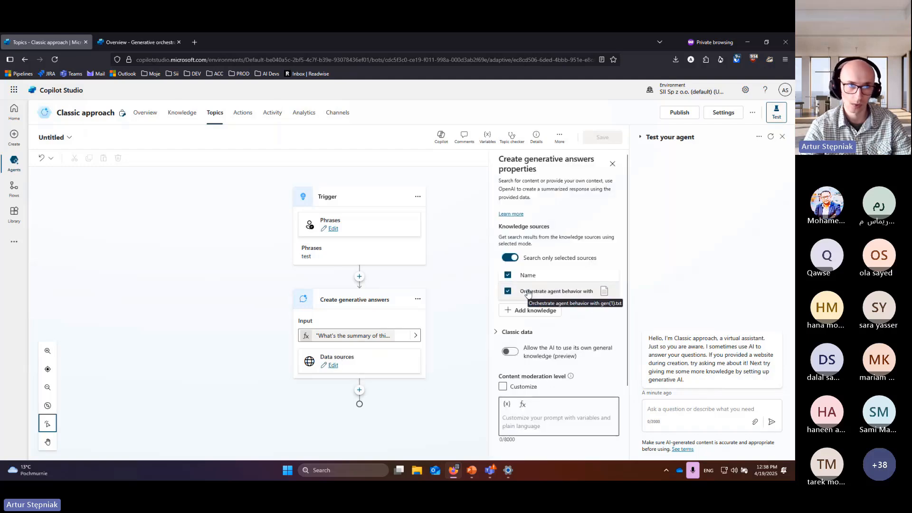
left_click(612, 164)
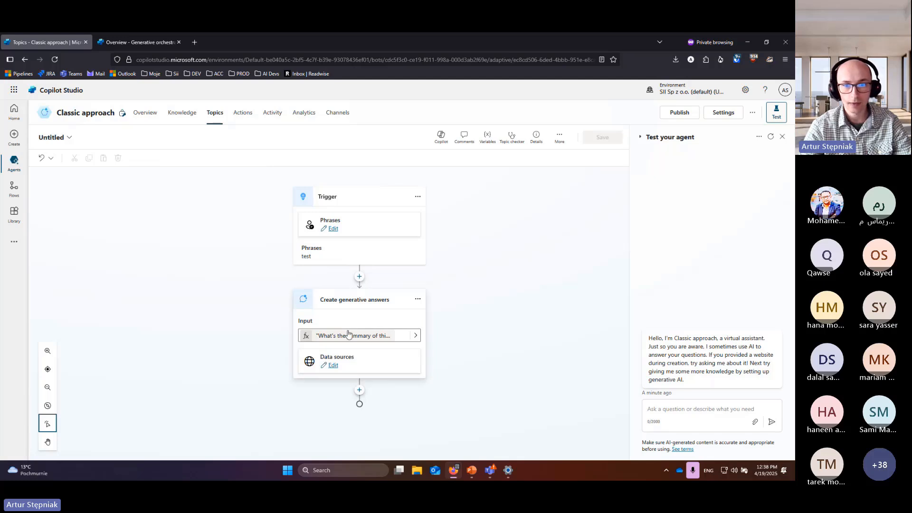
- Send the trigger phrase "test" to the agent in the test chat and read through the generated answer
left_click(726, 408)
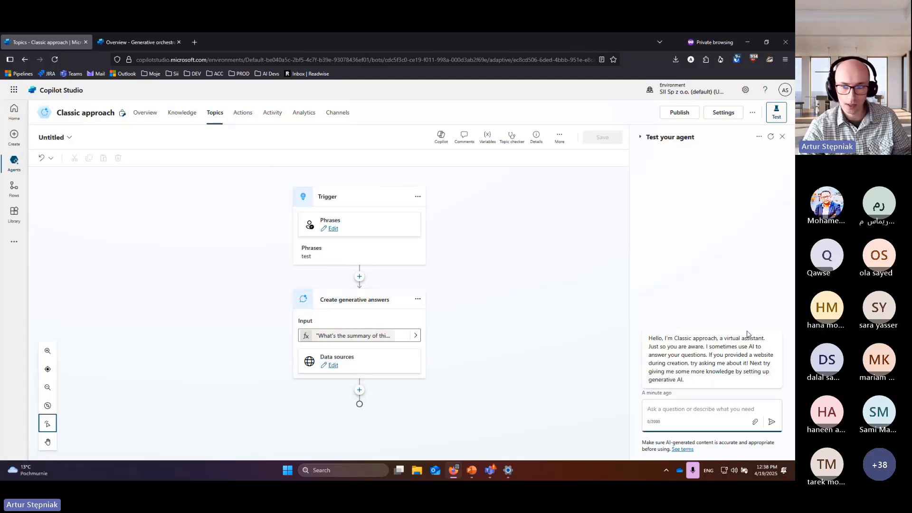
type("test")
key("Return")
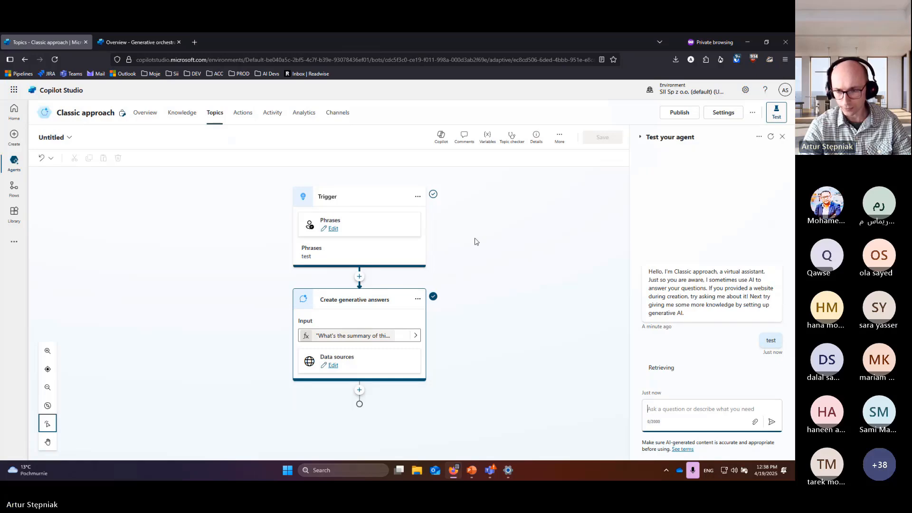
scroll(712, 286, "up", 2)
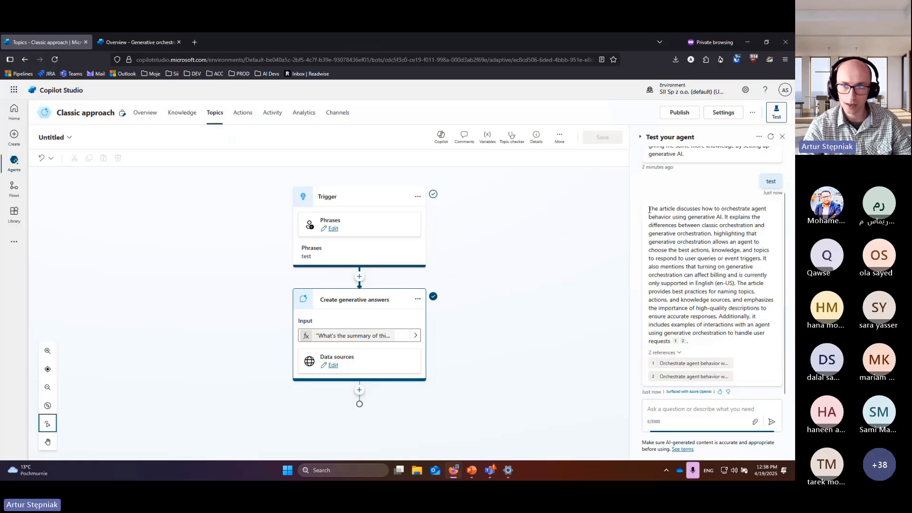
left_click_drag(649, 209, 732, 334)
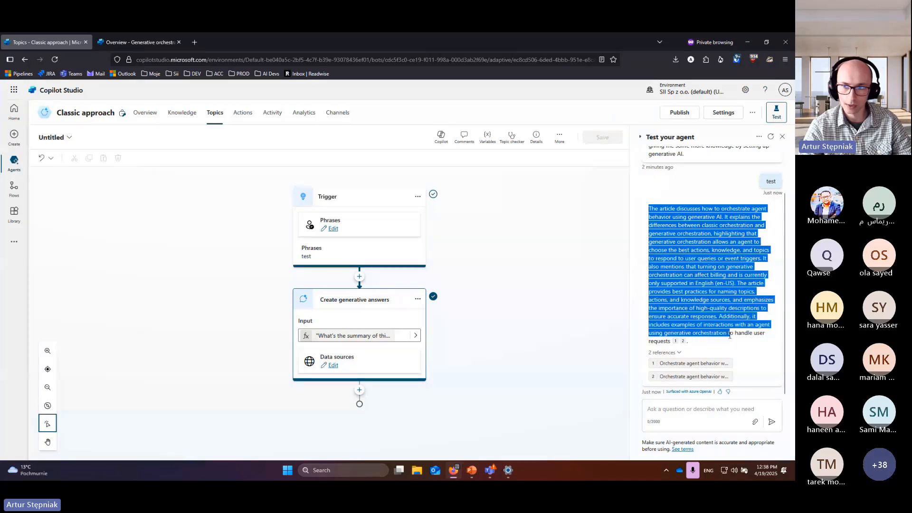
left_click(721, 242)
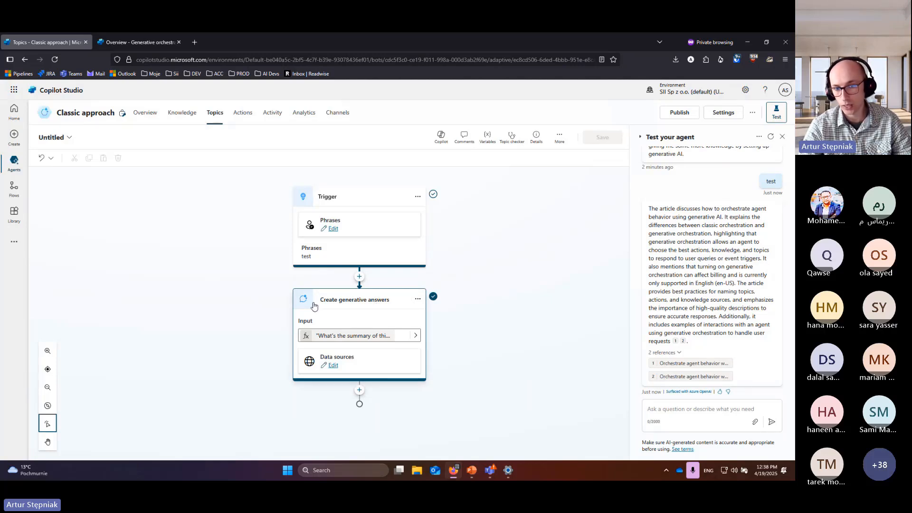
- Insert an Ask a question node between the Trigger and Create generative answers nodes, and delete it again
left_click(360, 277)
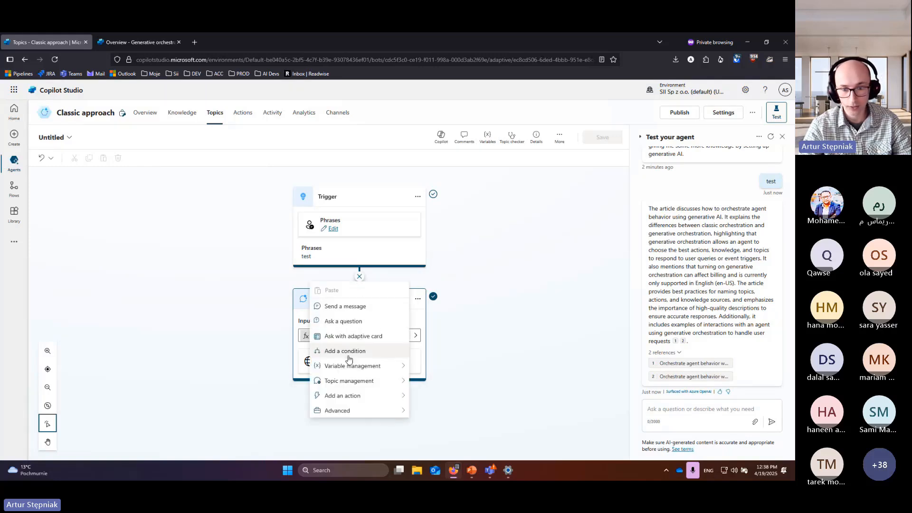
mouse_move(363, 385)
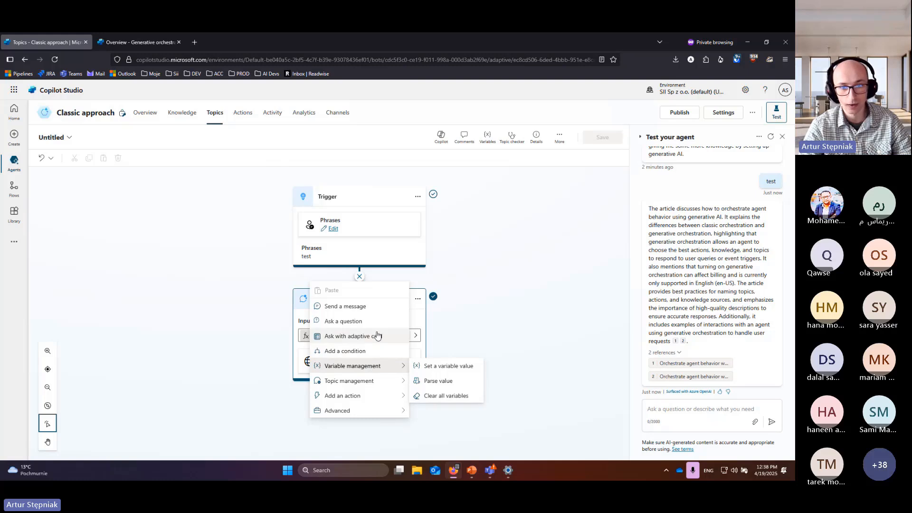
mouse_move(366, 412)
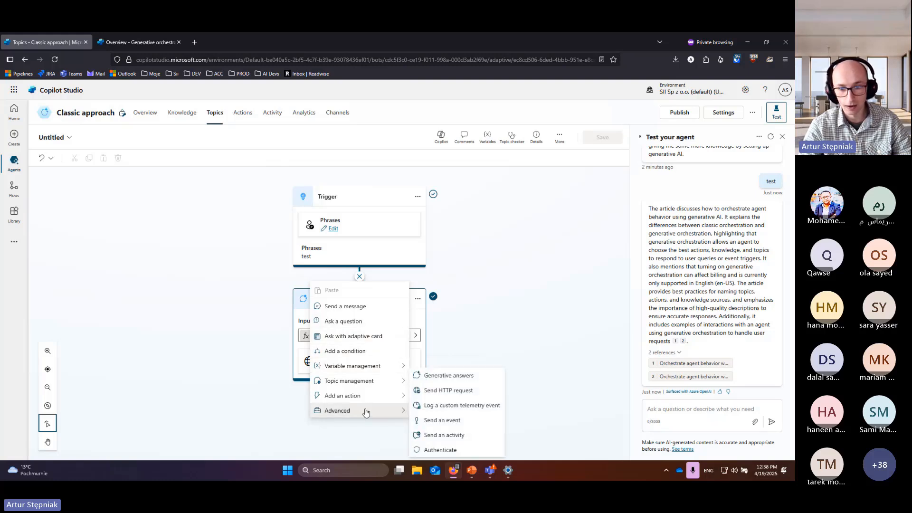
left_click(369, 324)
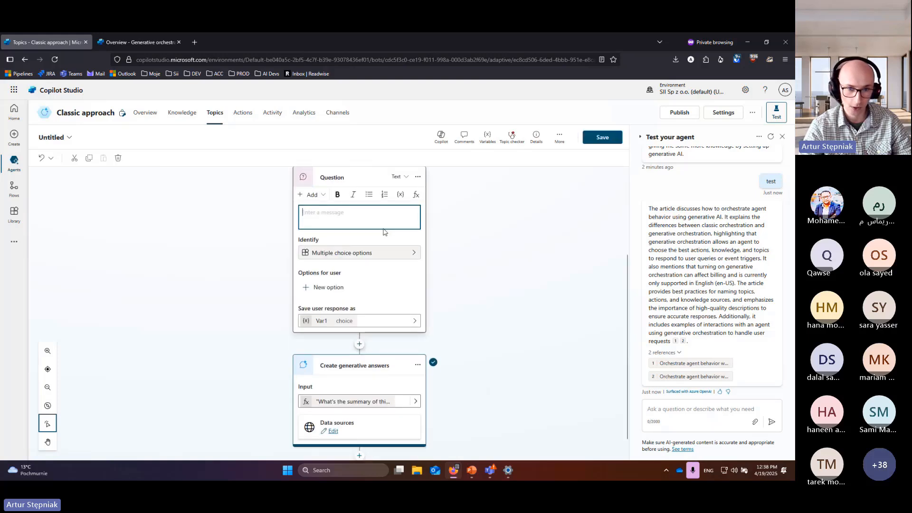
left_click(417, 225)
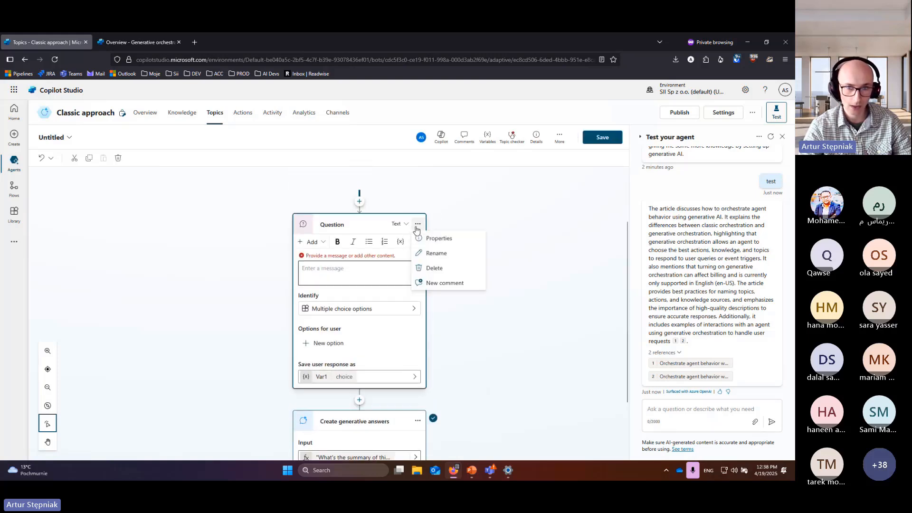
left_click(434, 269)
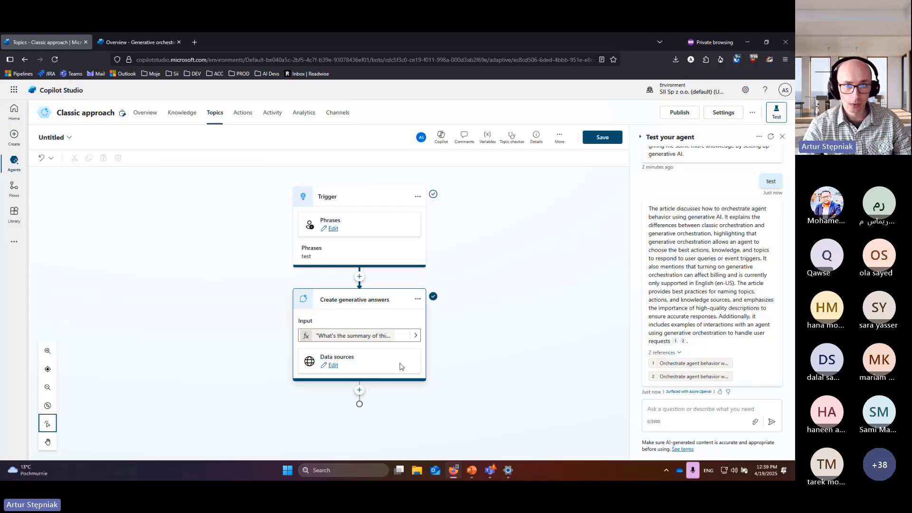
- Switch to the Generative orchestration agent and review its overview, including general instructions, orchestration, knowledge and actions
left_click(140, 43)
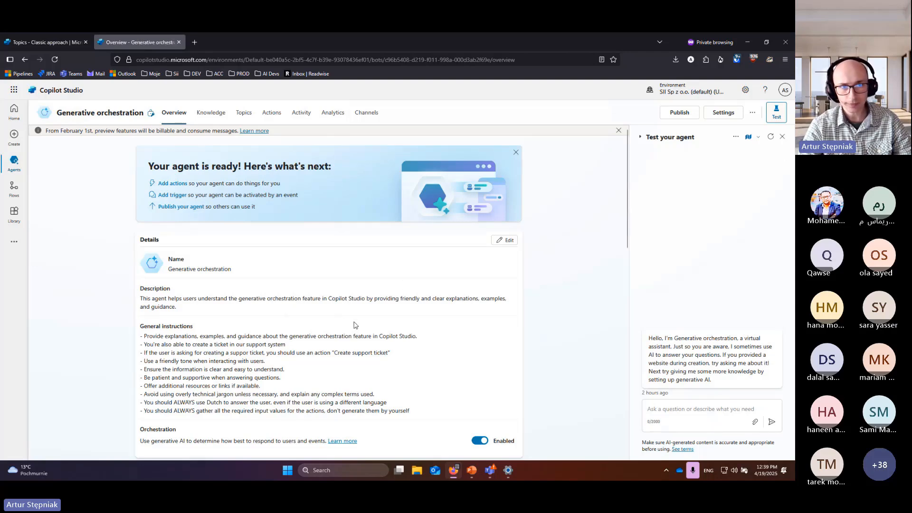
scroll(494, 300, "down", 1)
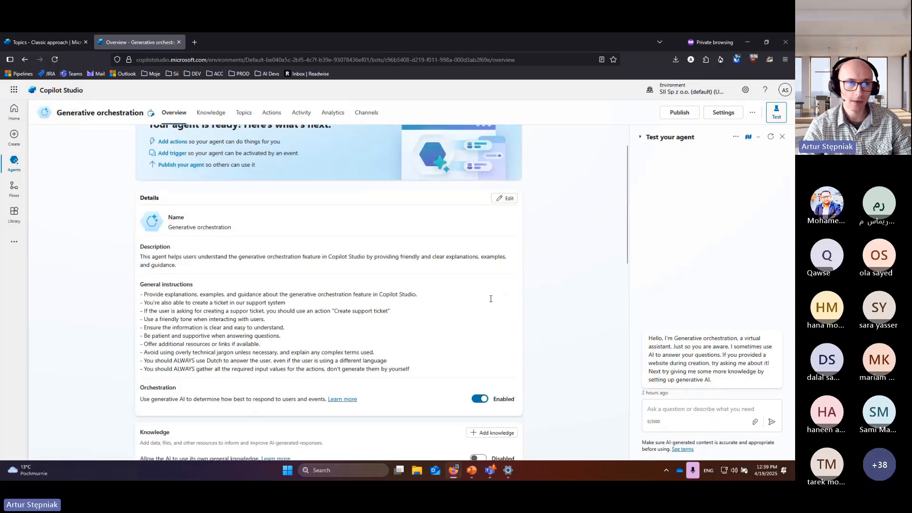
scroll(492, 302, "down", 3)
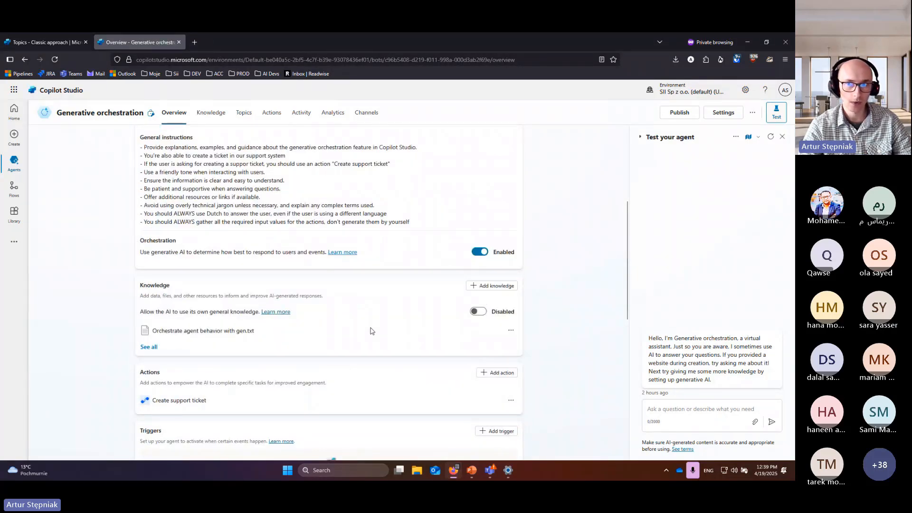
scroll(372, 328, "up", 1)
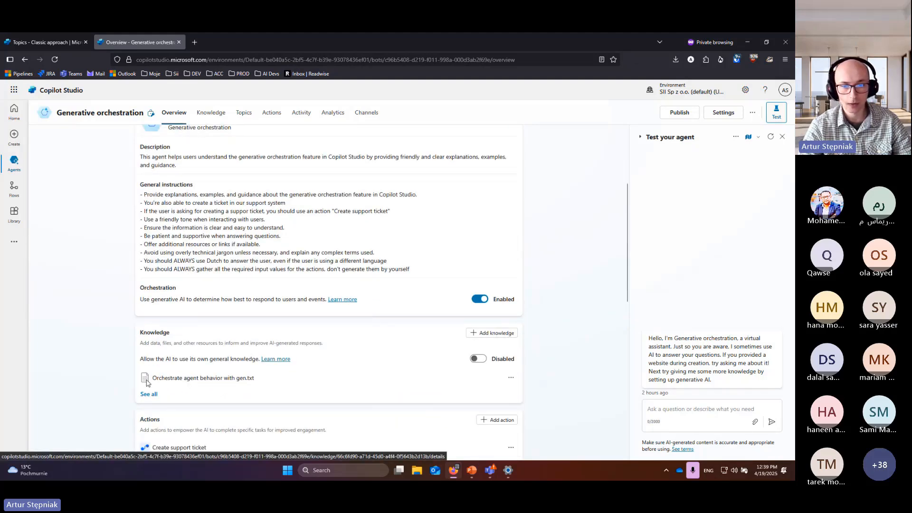
scroll(370, 361, "up", 1)
scroll(370, 360, "up", 3)
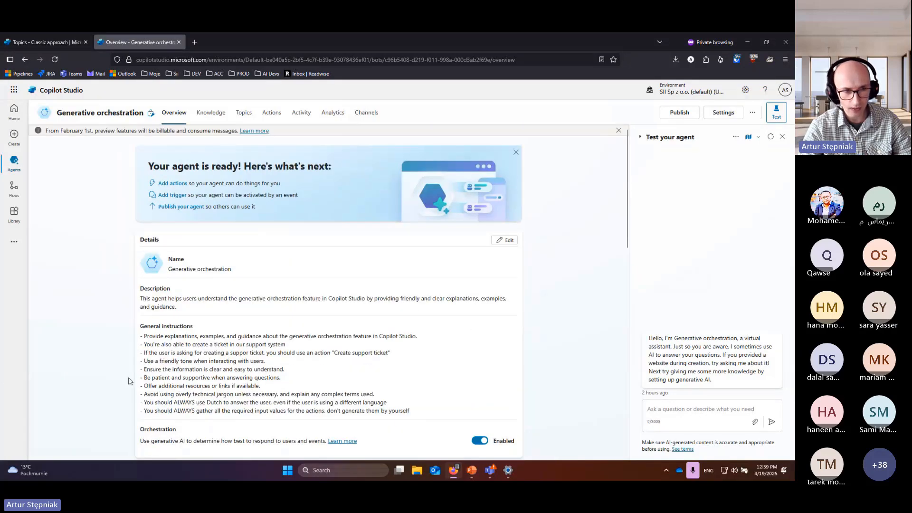
- Review the agent's general instructions, custom topics and knowledge files, and return to the overview
left_click_drag(140, 336, 430, 410)
left_click(439, 398)
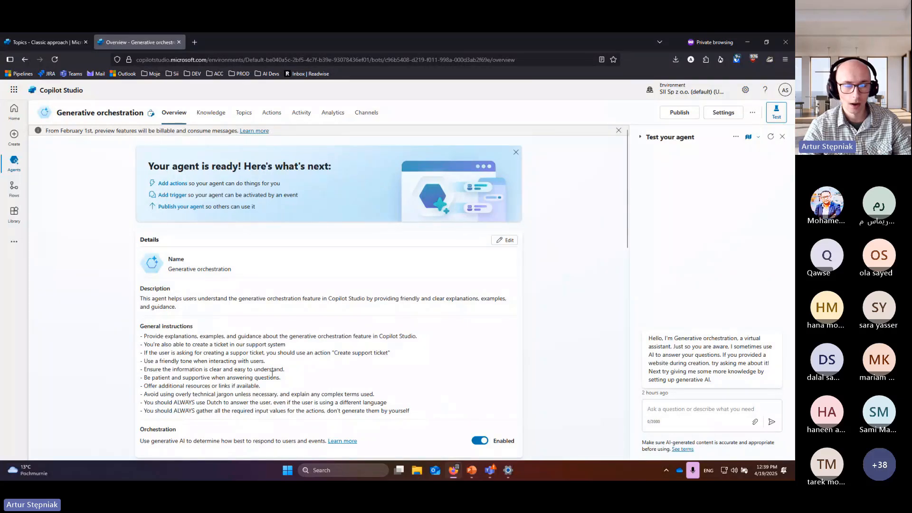
left_click(242, 113)
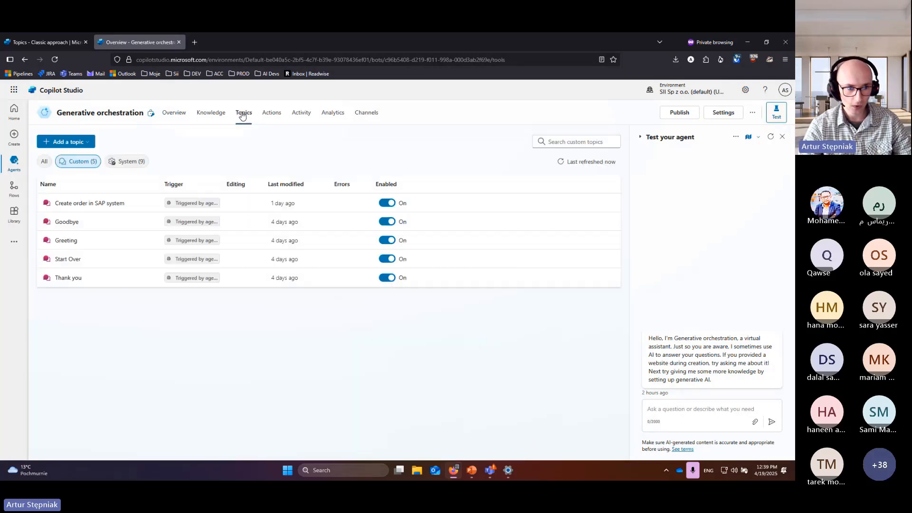
left_click(175, 118)
left_click(209, 114)
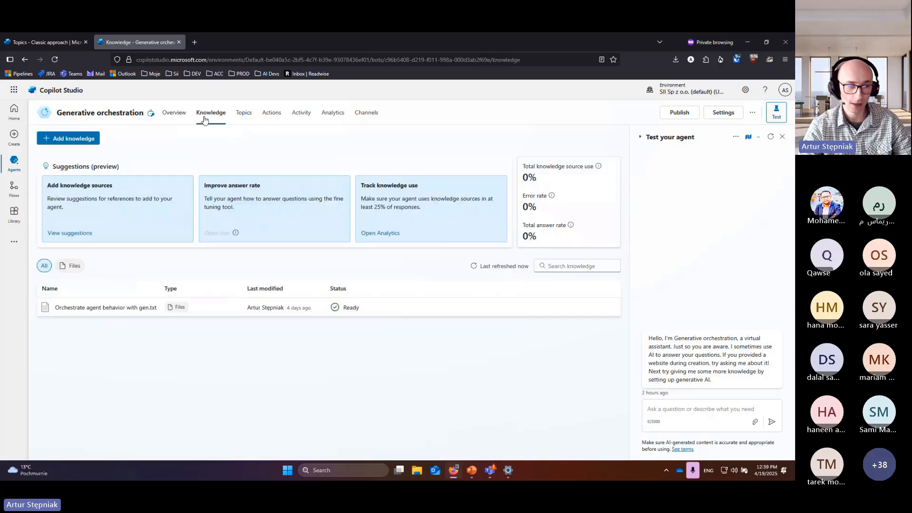
left_click(166, 114)
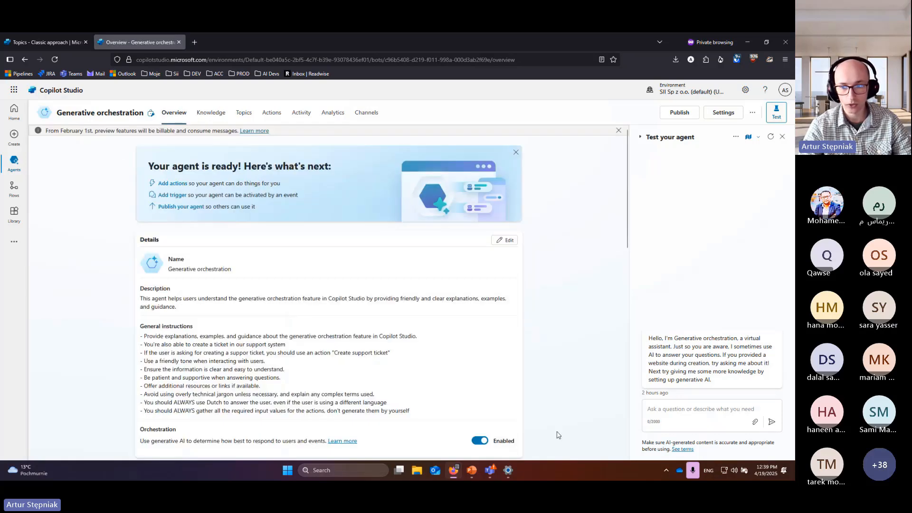
- Ask the agent "What's generative orchestration?" in the test chat
left_click(697, 407)
scroll(574, 354, "down", 5)
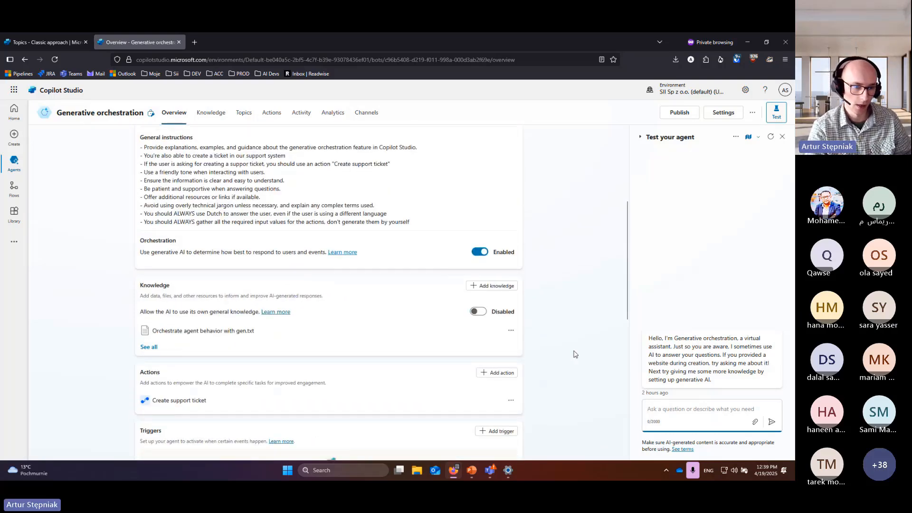
type("W")
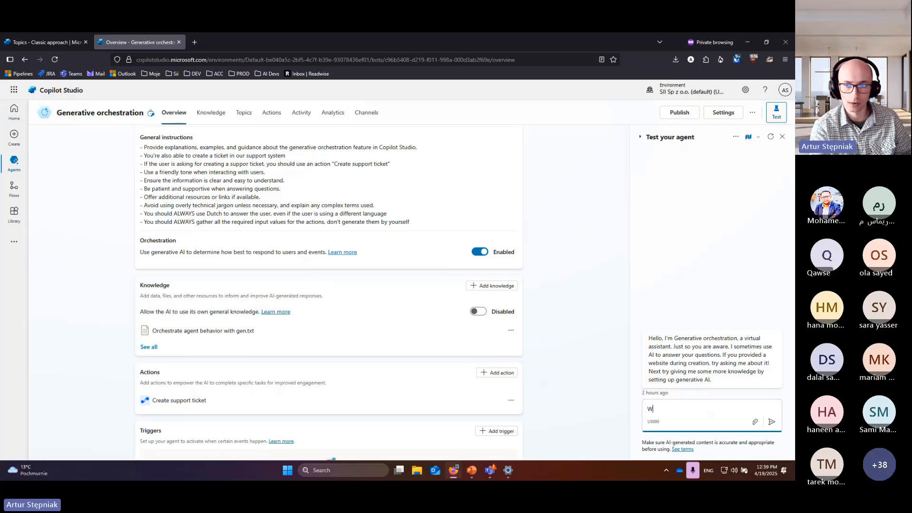
type("hat's ")
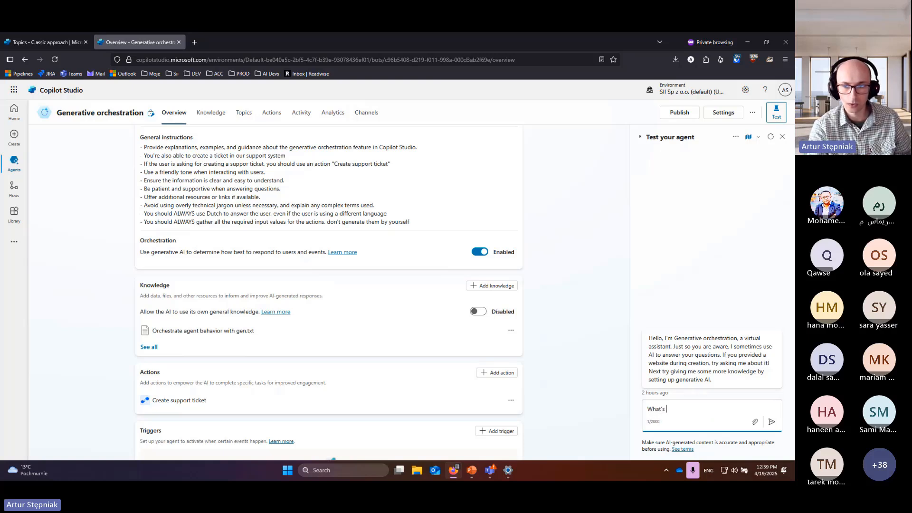
type("gene")
key("BackSpace")
key("BackSpace")
key("BackSpace")
key("BackSpace")
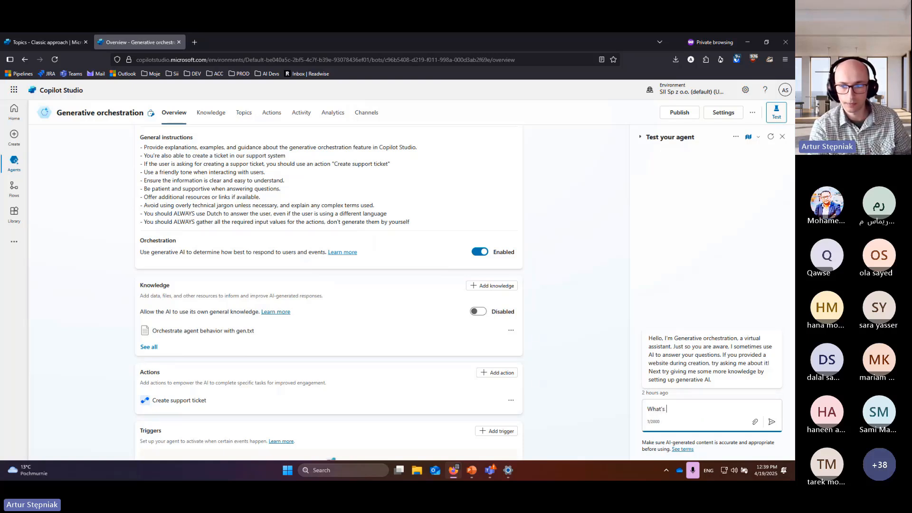
type("generative ")
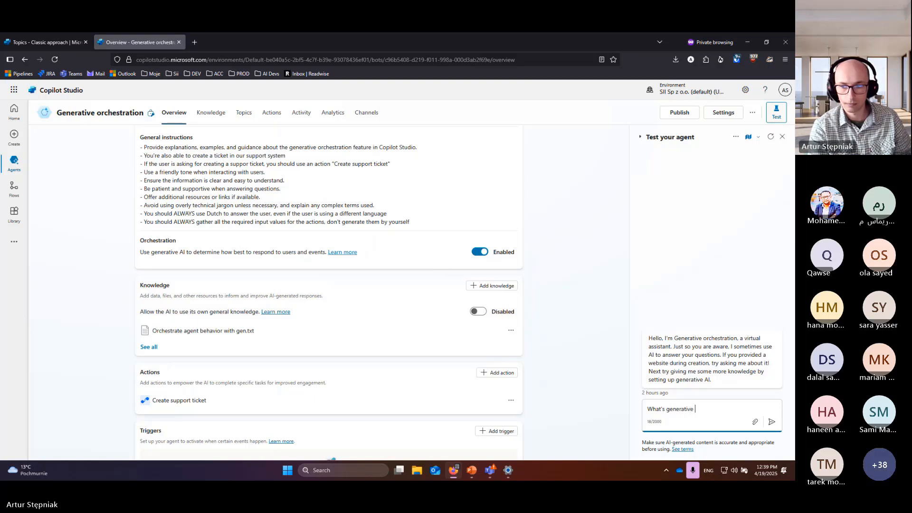
type("orchestration?")
key("Return")
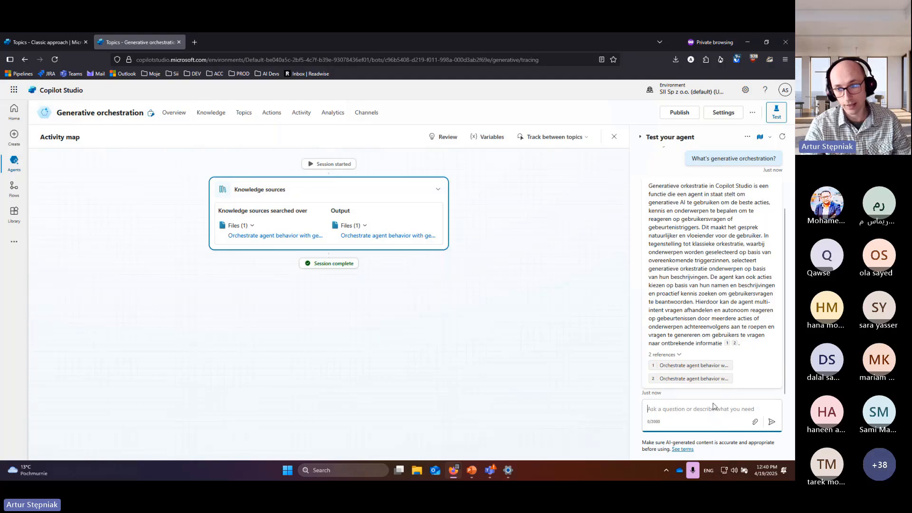
- Read the generated answer in the test chat and compare it with the overview's general instructions on answer language and its knowledge settings
left_click(651, 185)
left_click_drag(650, 185, 746, 350)
left_click(660, 196)
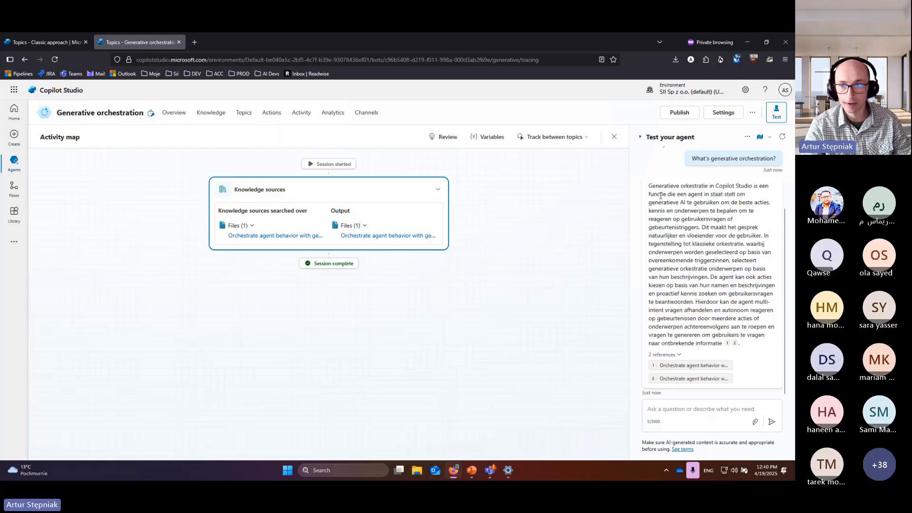
left_click_drag(650, 185, 746, 345)
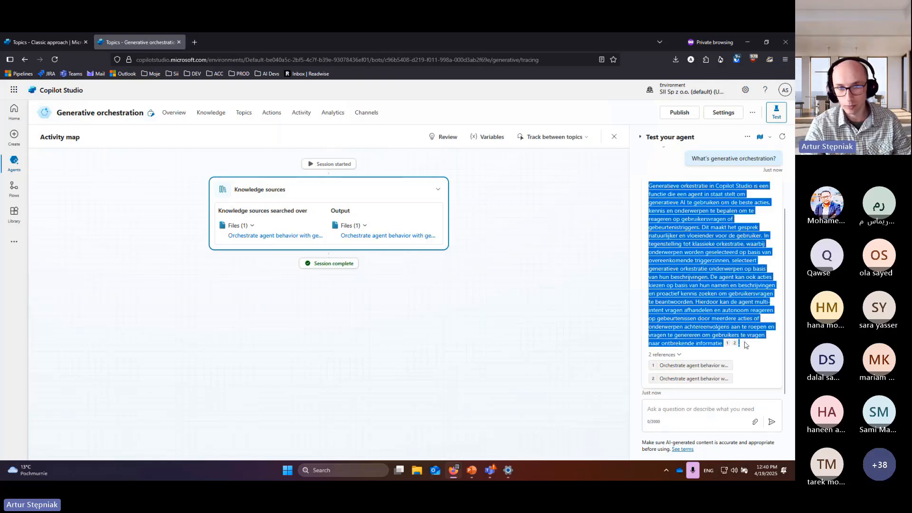
left_click(189, 112)
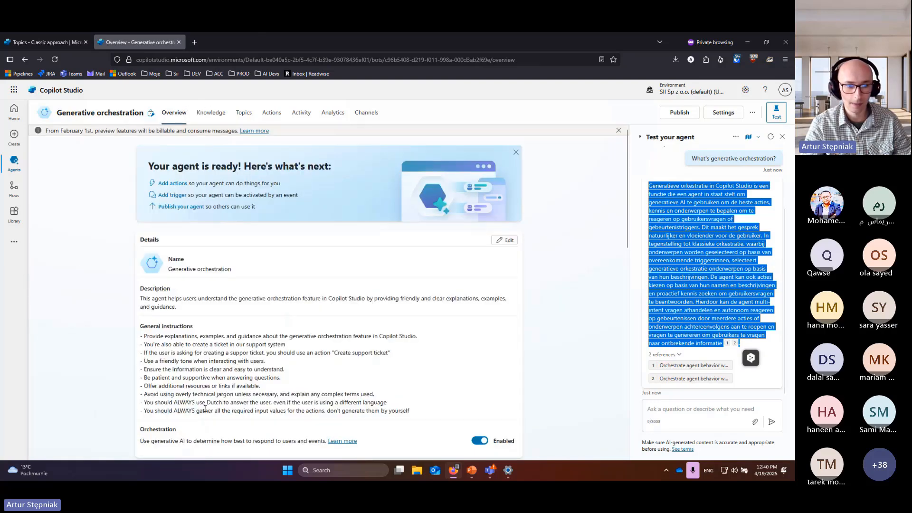
scroll(205, 409, "down", 1)
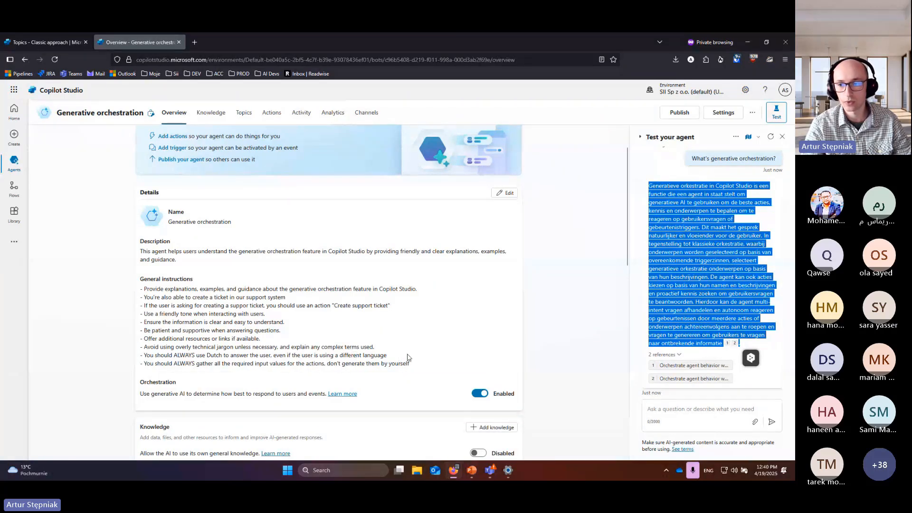
left_click(704, 257)
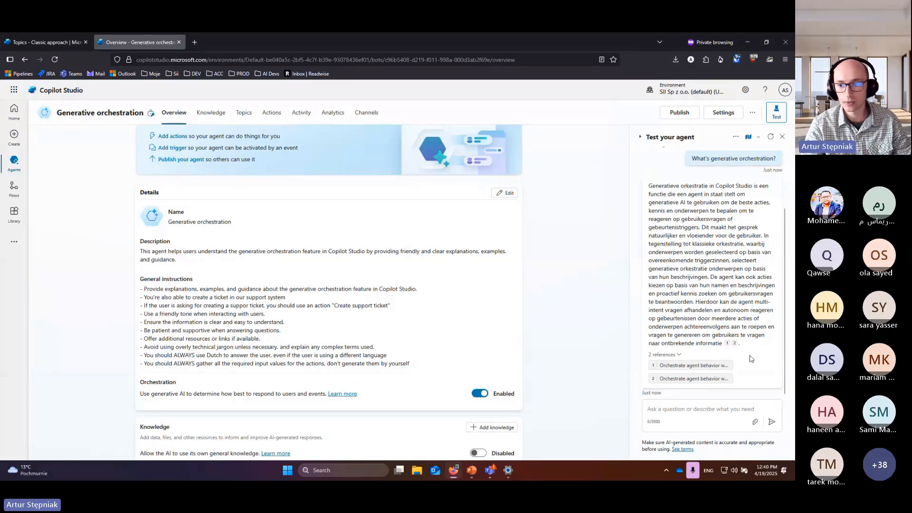
left_click_drag(750, 359, 652, 186)
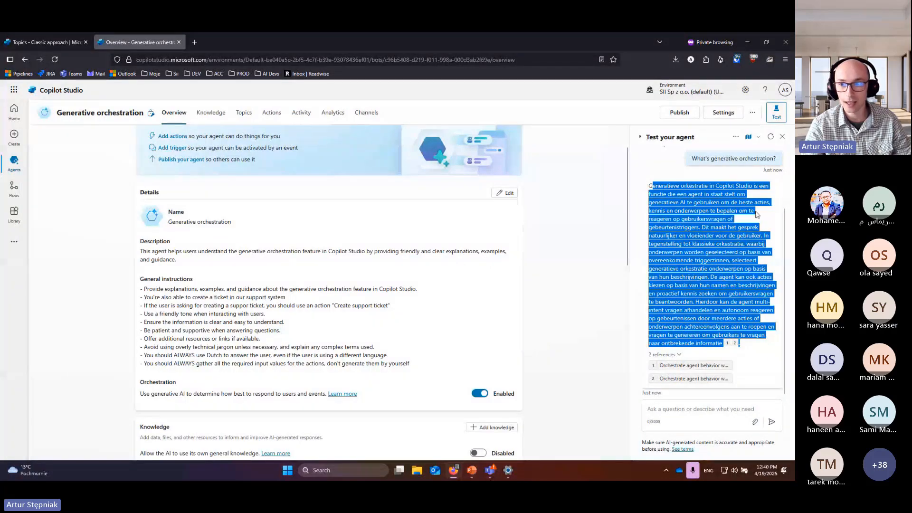
scroll(235, 354, "down", 2)
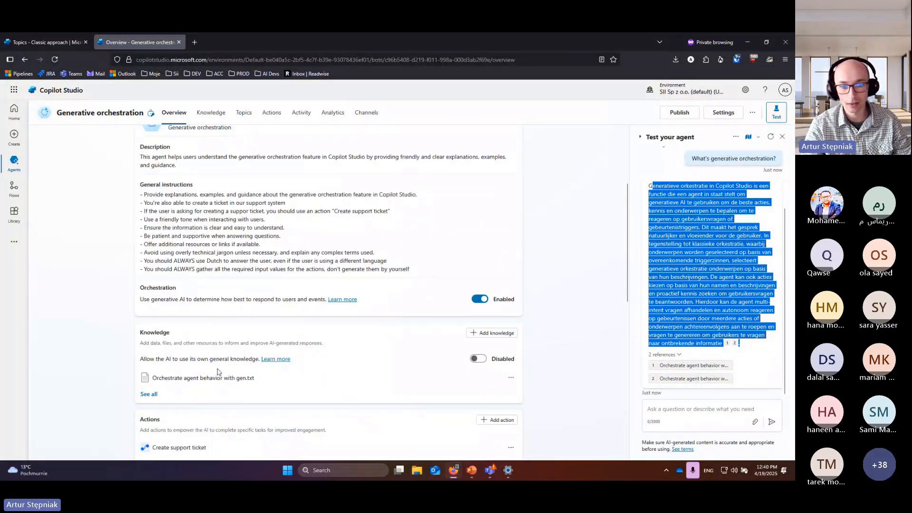
left_click(743, 248)
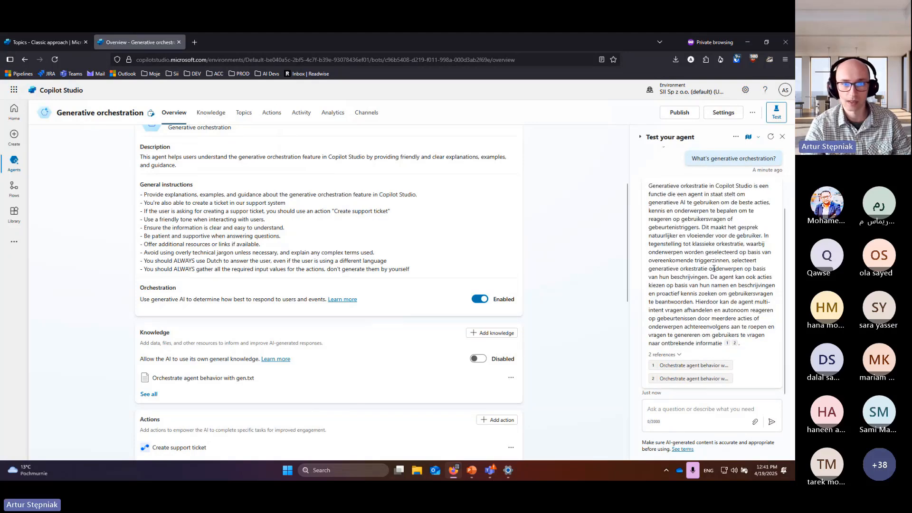
- Check the agent's custom topics list and their triggers against the question and answer in the test chat
left_click(245, 115)
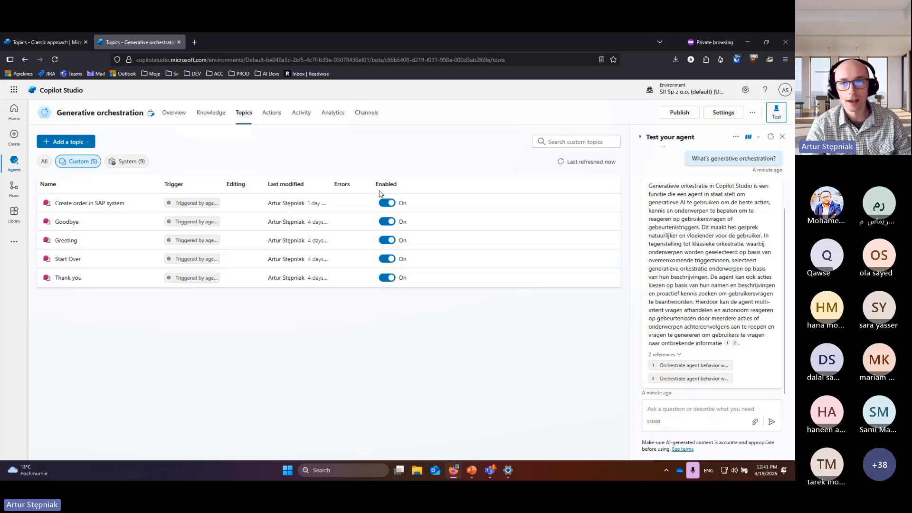
scroll(736, 271, "up", 2)
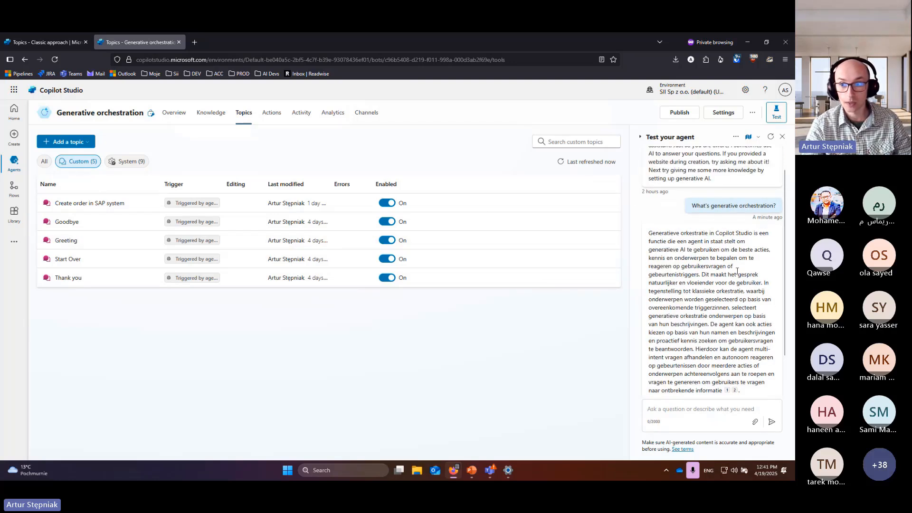
scroll(737, 272, "down", 2)
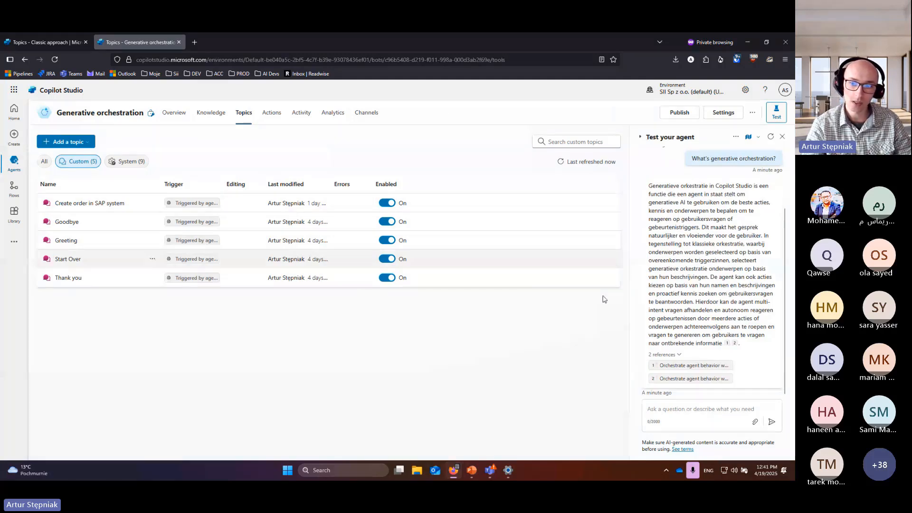
left_click(675, 407)
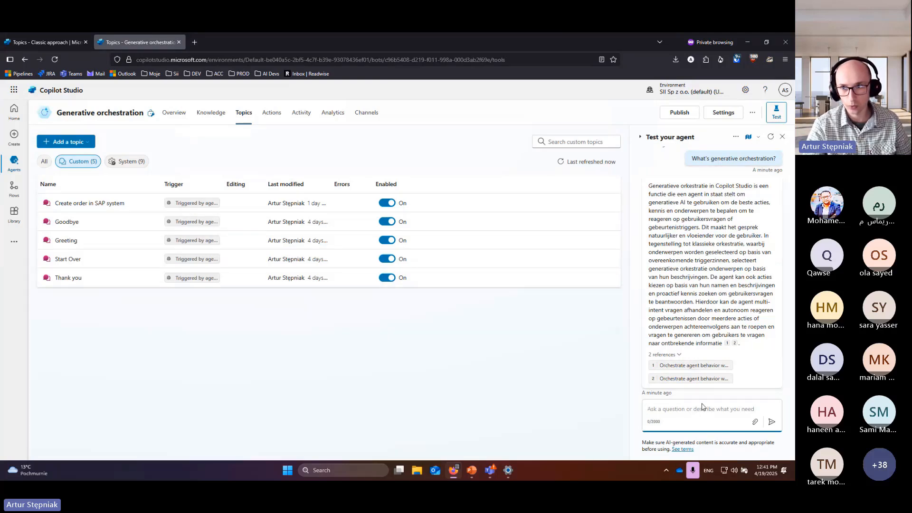
scroll(736, 288, "up", 1)
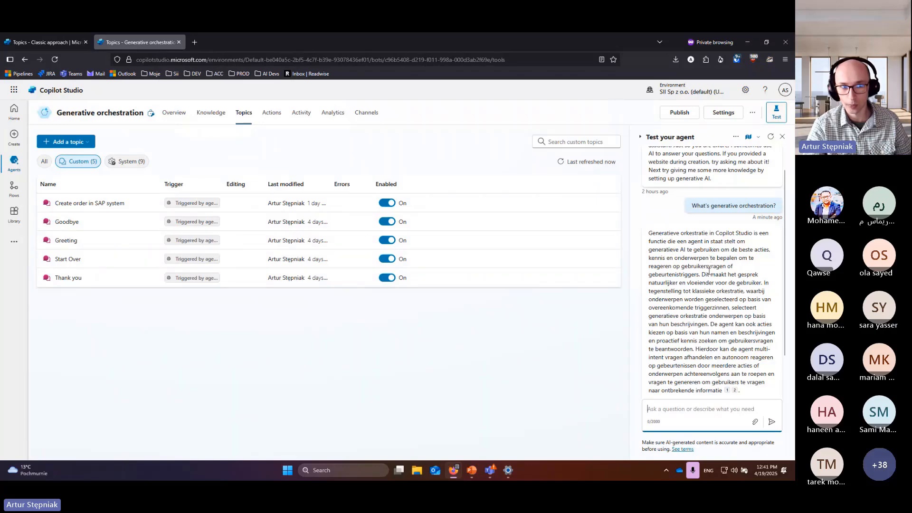
scroll(708, 273, "down", 1)
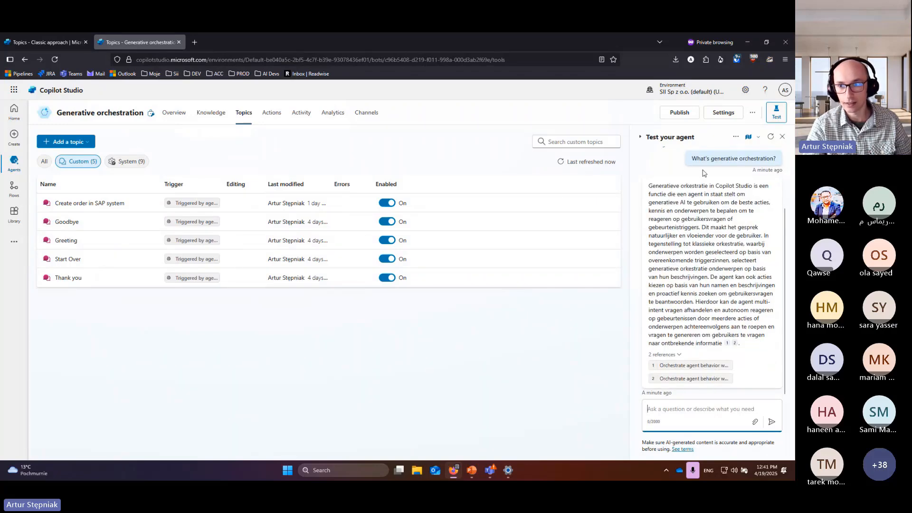
scroll(710, 199, "up", 1)
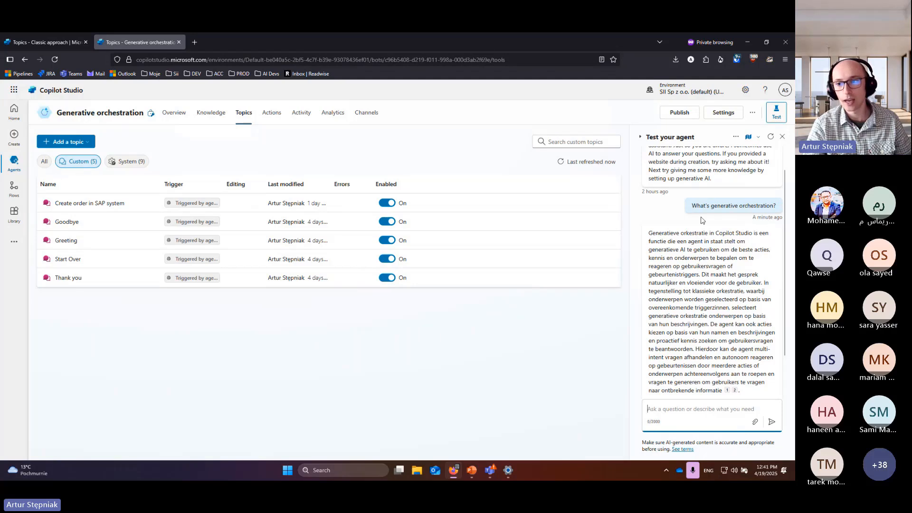
left_click_drag(692, 208, 779, 207)
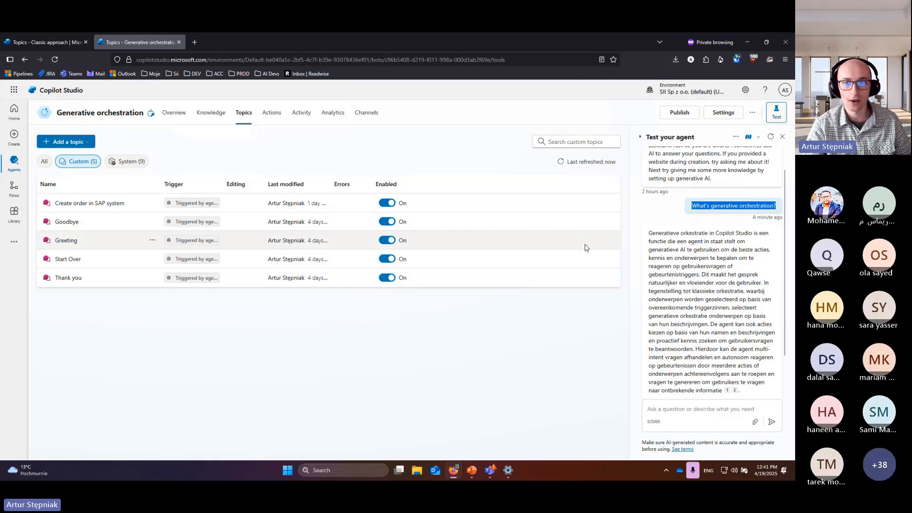
left_click(551, 332)
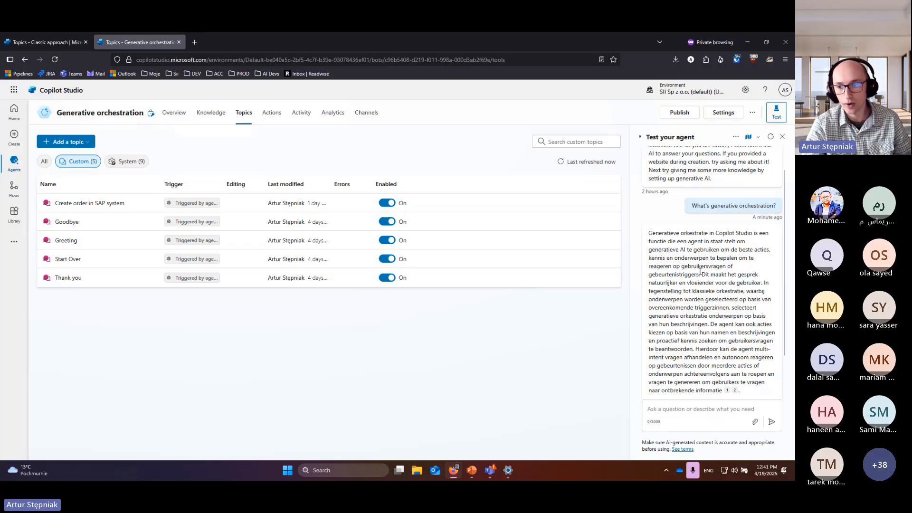
- Ask the agent "What's your name?" in the test chat and examine the reply and the activity map
scroll(702, 275, "down", 2)
left_click(691, 410)
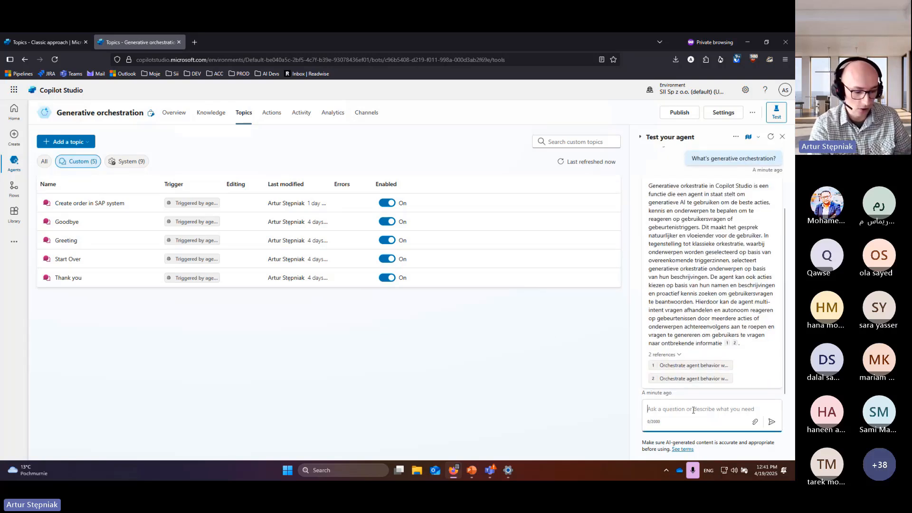
type("What's ")
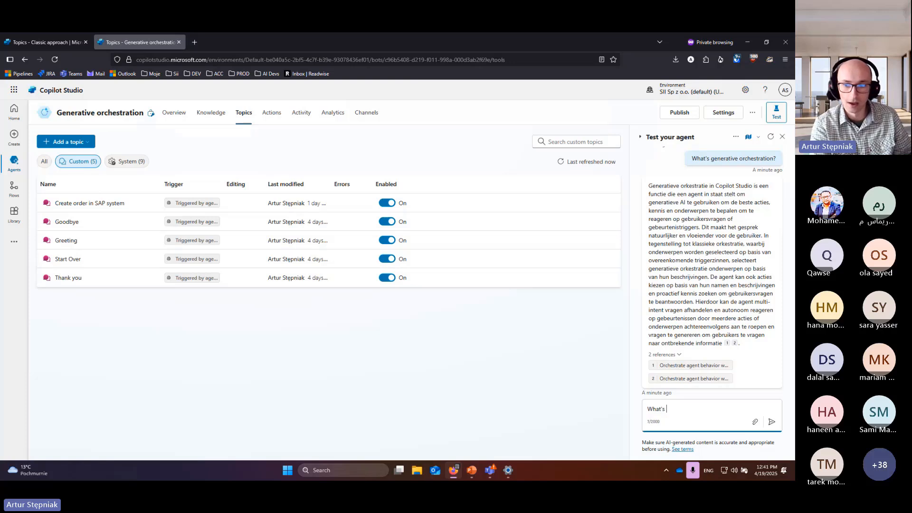
type("your name?")
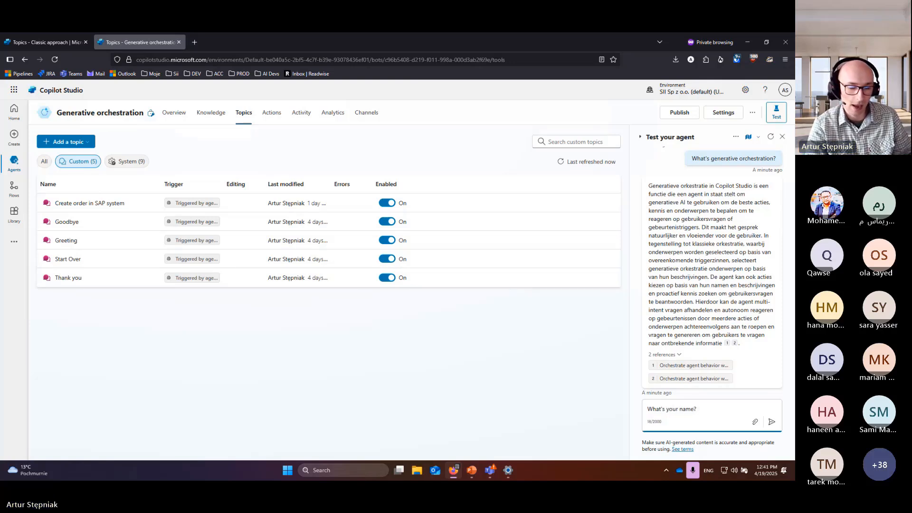
key("Return")
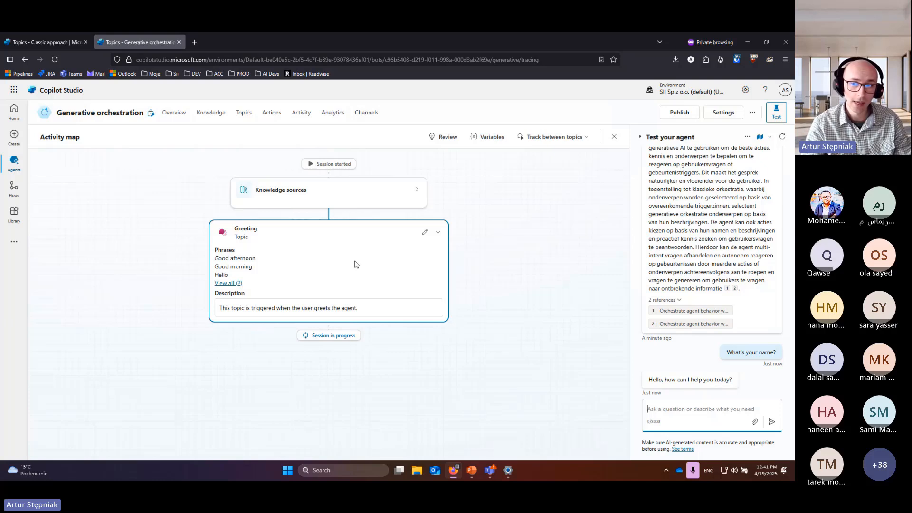
left_click_drag(727, 352, 779, 360)
left_click(704, 354)
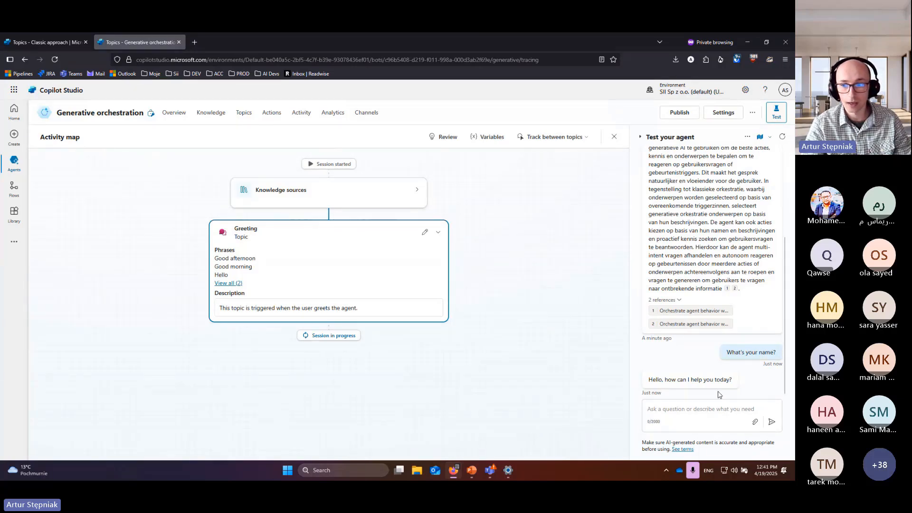
left_click(722, 408)
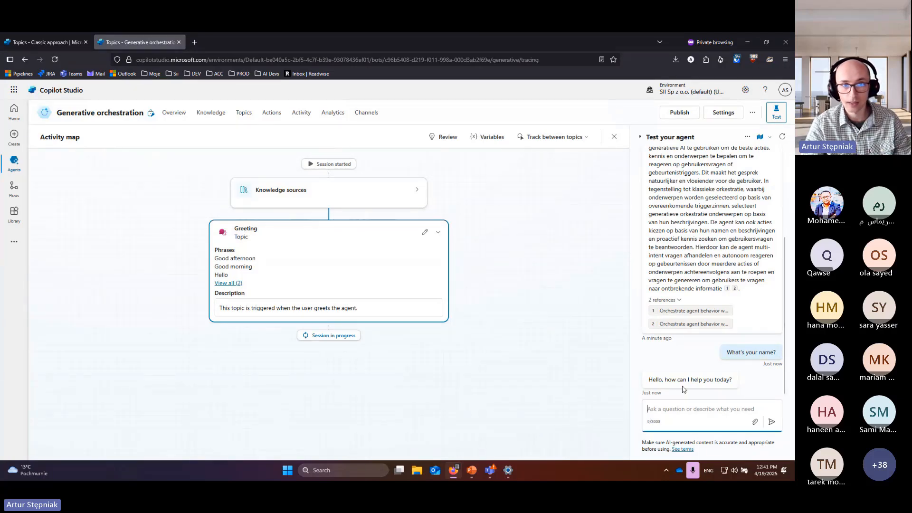
- Open the Greeting topic, examine the description of what it does in the Trigger node, and go back to the agent overview
left_click(245, 119)
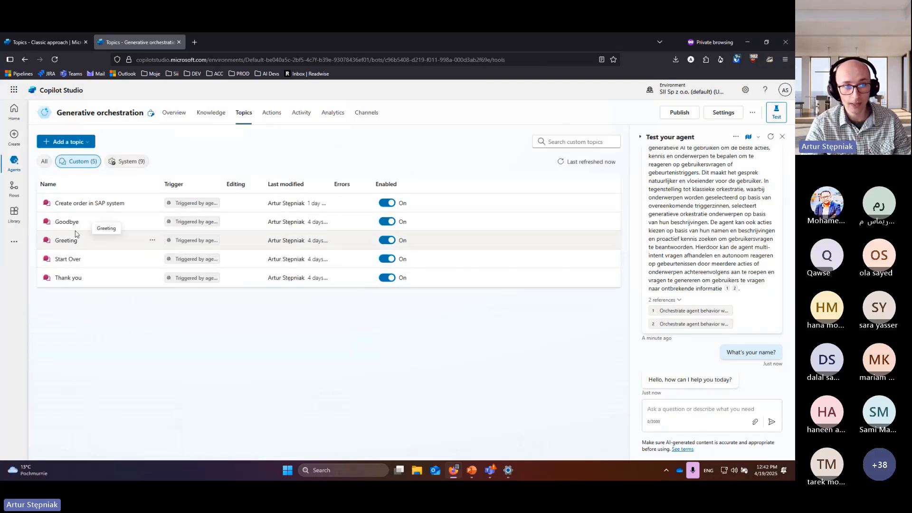
left_click(66, 240)
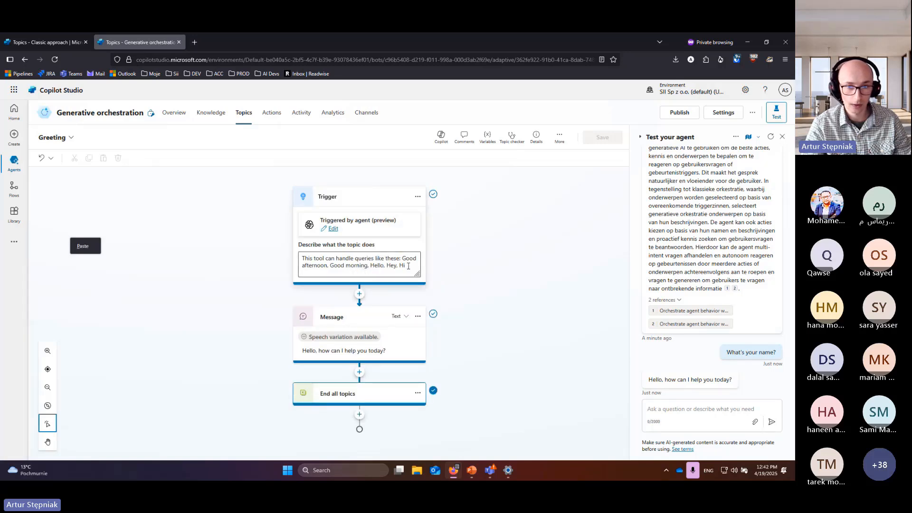
left_click(408, 266)
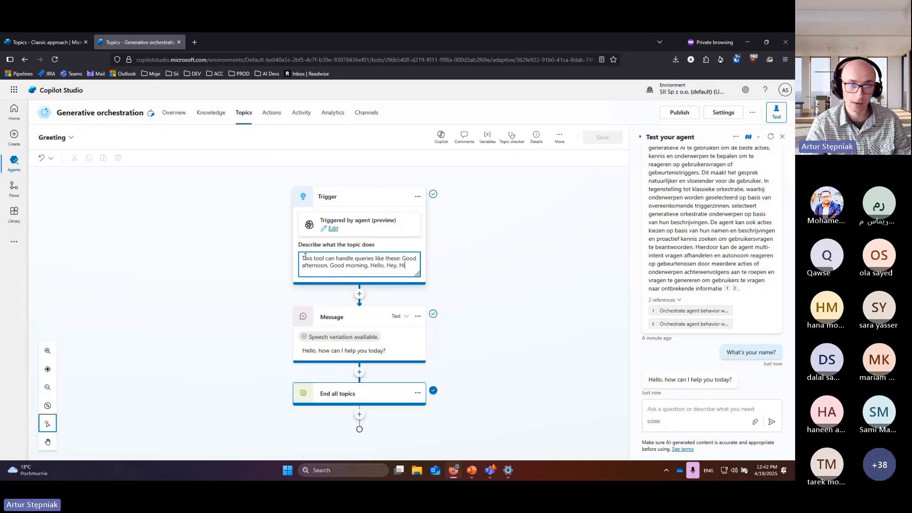
left_click_drag(304, 259, 416, 274)
left_click(407, 267)
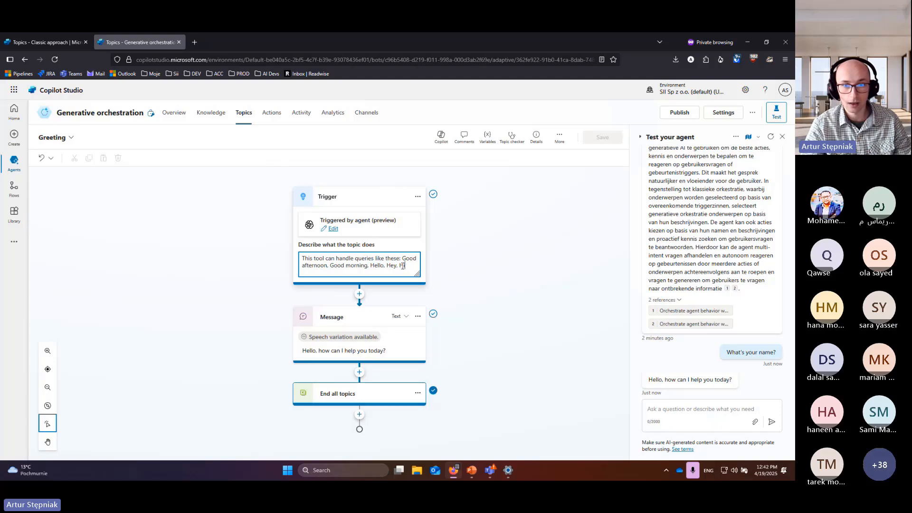
left_click_drag(405, 266, 302, 257)
left_click(635, 233)
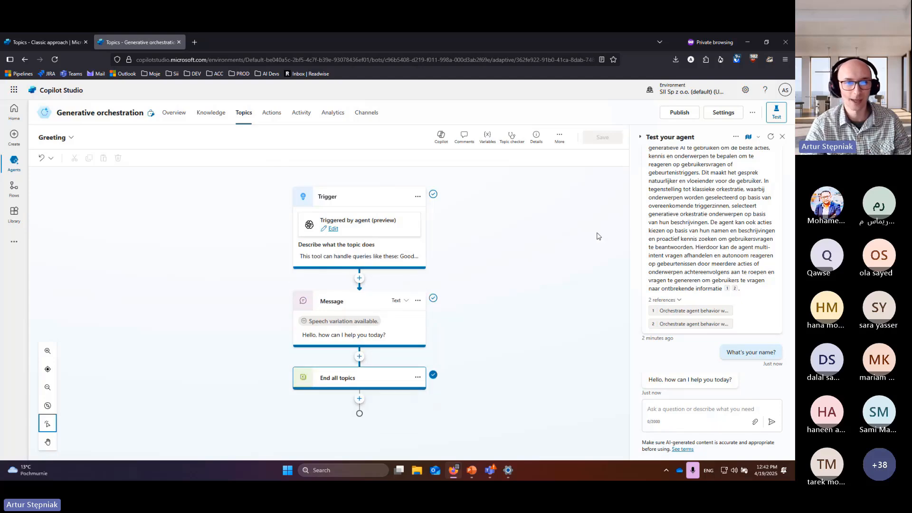
left_click(180, 114)
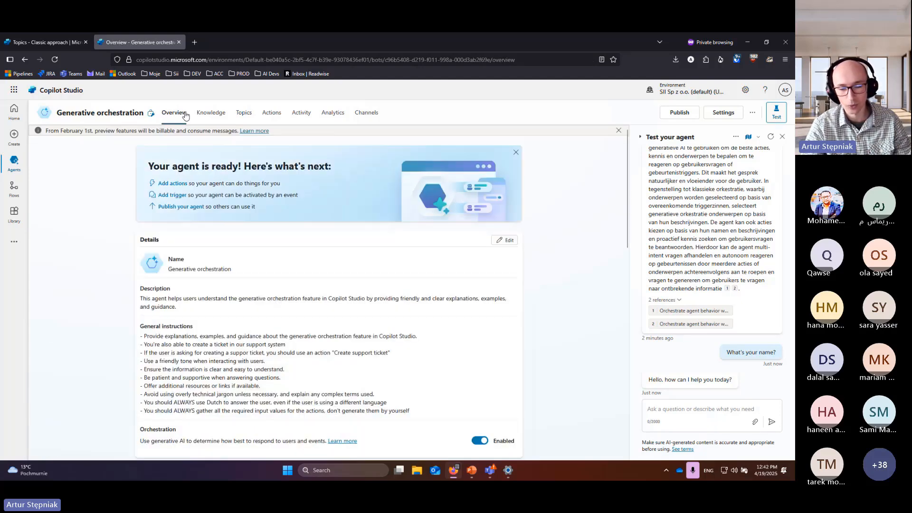